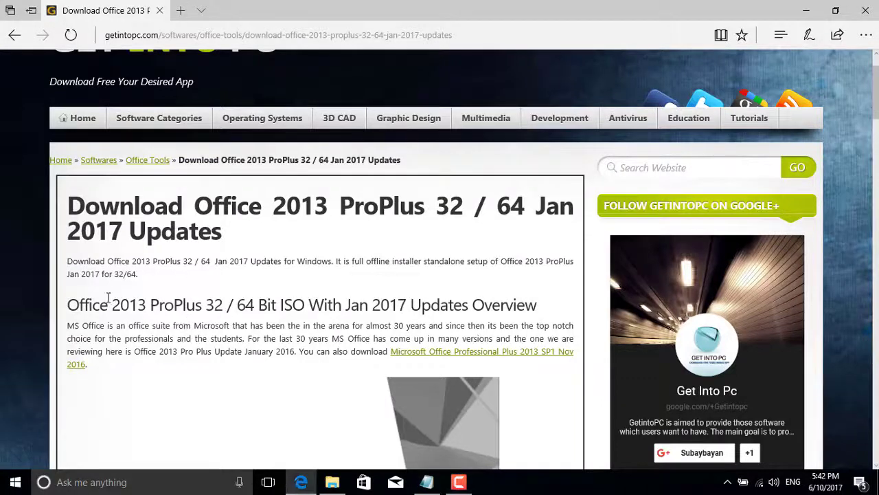
# - Review the Office 2013 ProPlus download page's headings and its system requirements for memory, hard disk space and processor
pyautogui.moveTo(125, 203); pyautogui.dragTo(424, 239)
pyautogui.click(423, 238)
pyautogui.moveTo(68, 304); pyautogui.dragTo(471, 304)
pyautogui.scroll(-5, 322, 288)
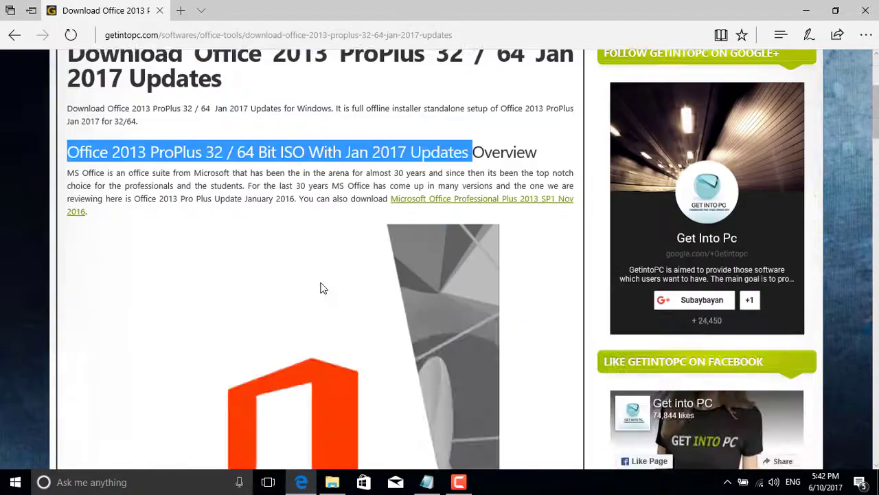
pyautogui.scroll(-20, 321, 282)
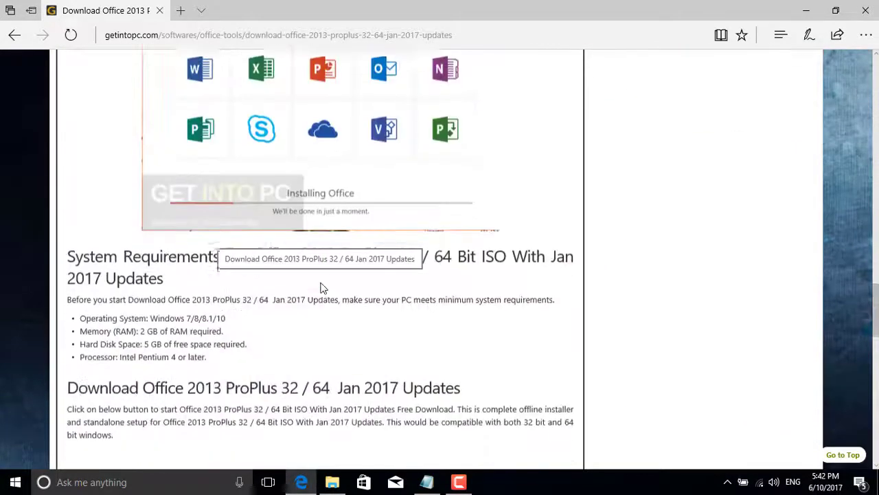
pyautogui.scroll(4, 323, 287)
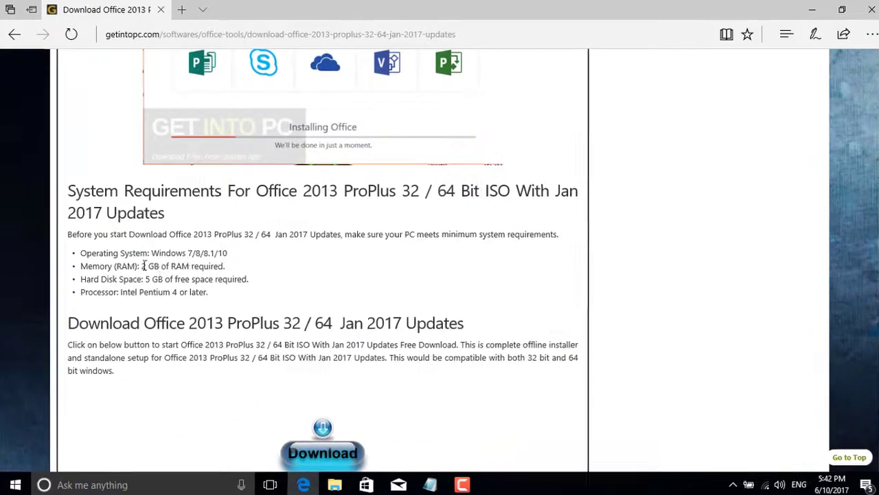
pyautogui.moveTo(117, 266); pyautogui.dragTo(222, 266)
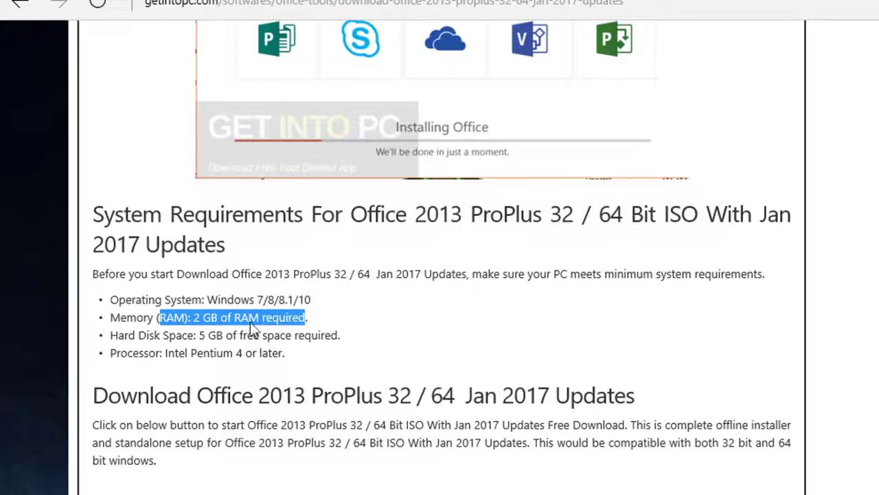
pyautogui.moveTo(206, 342); pyautogui.dragTo(110, 335)
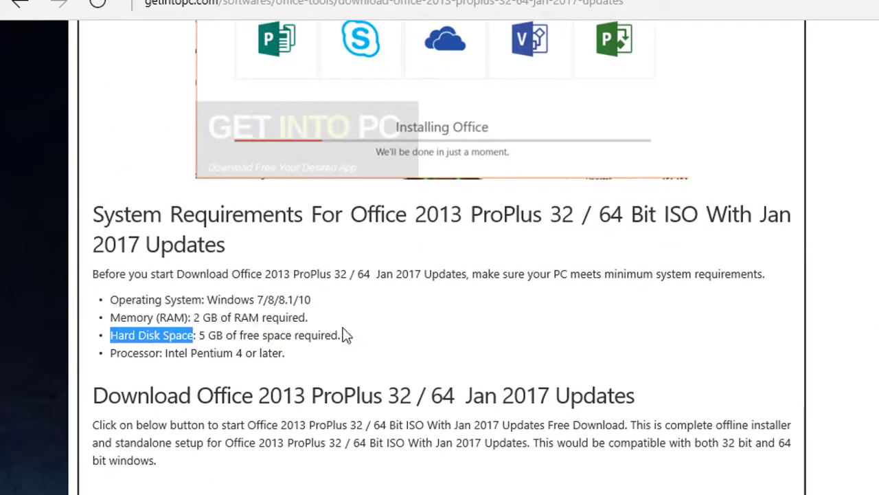
pyautogui.click(171, 355)
pyautogui.moveTo(172, 355); pyautogui.dragTo(293, 353)
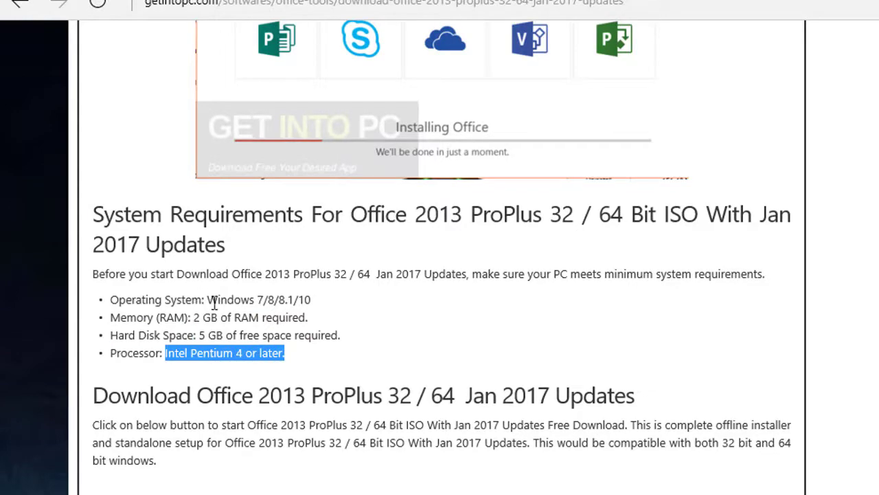
# - Examine the full setup size, setup file name and file extension in the technical setup details
pyautogui.scroll(5, 213, 303)
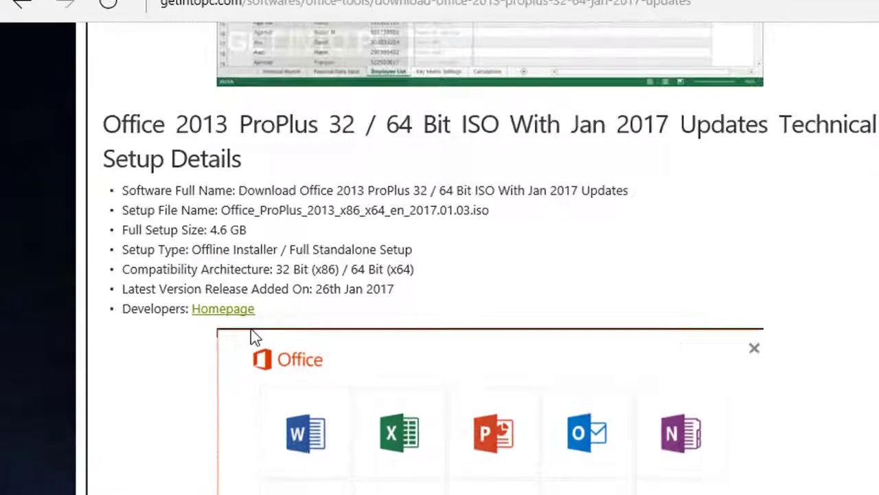
pyautogui.moveTo(209, 229); pyautogui.dragTo(294, 229)
pyautogui.click(182, 220)
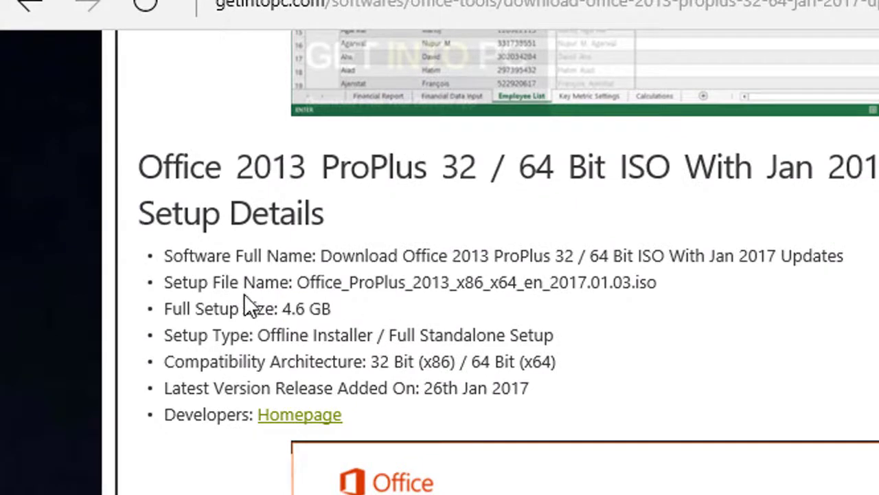
pyautogui.moveTo(246, 309); pyautogui.dragTo(388, 311)
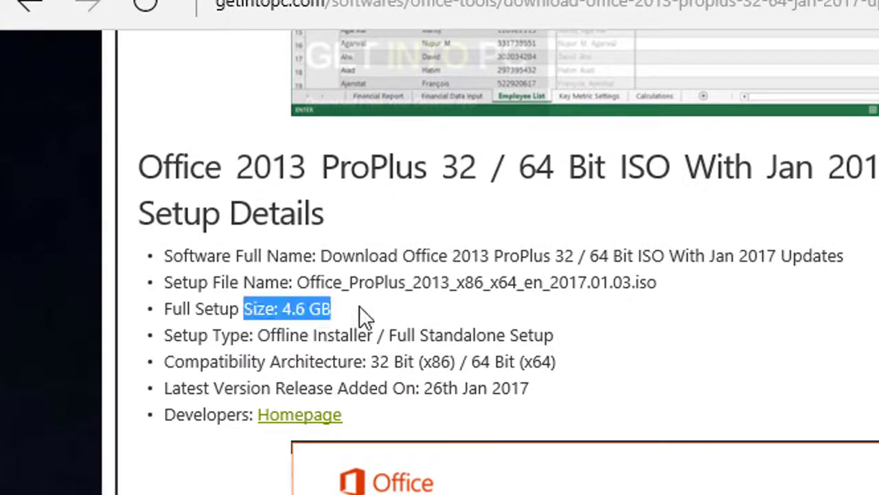
pyautogui.moveTo(365, 283); pyautogui.dragTo(673, 288)
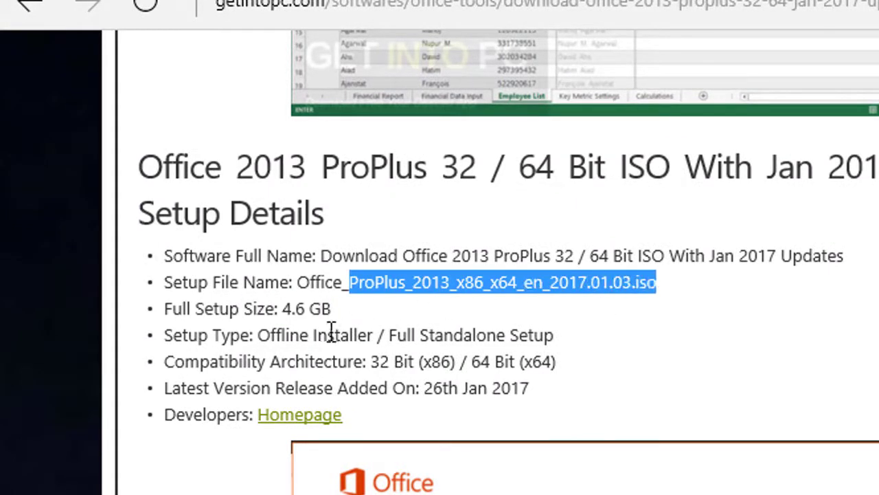
pyautogui.click(646, 288)
pyautogui.doubleClick(646, 287)
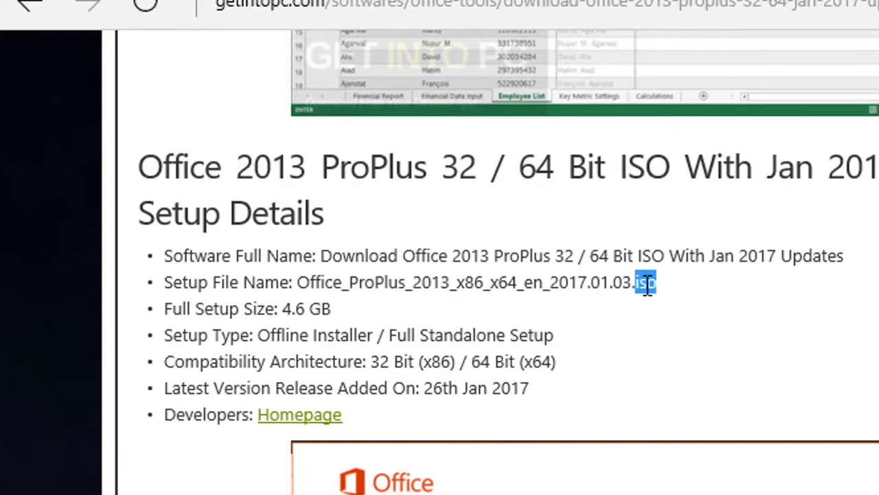
# - Request the Office 2013 ProPlus download and proceed through the file host's pages to the final step
pyautogui.scroll(-5, 652, 303)
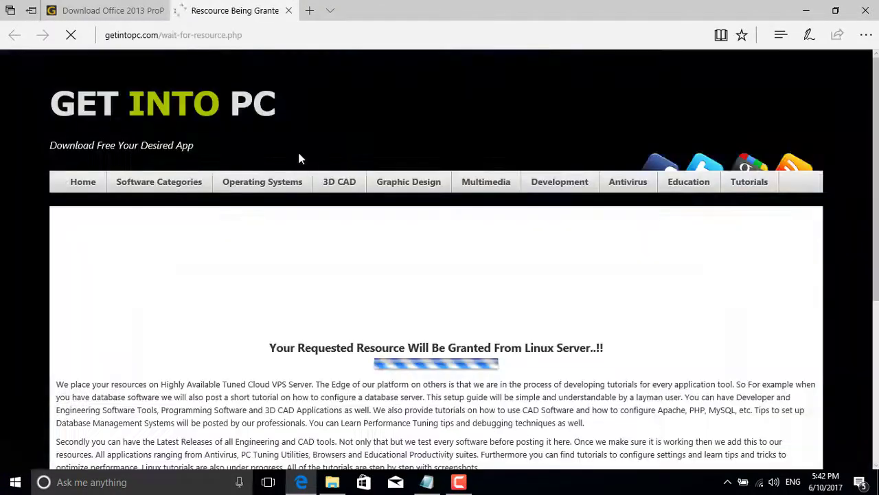
pyautogui.scroll(-3, 323, 235)
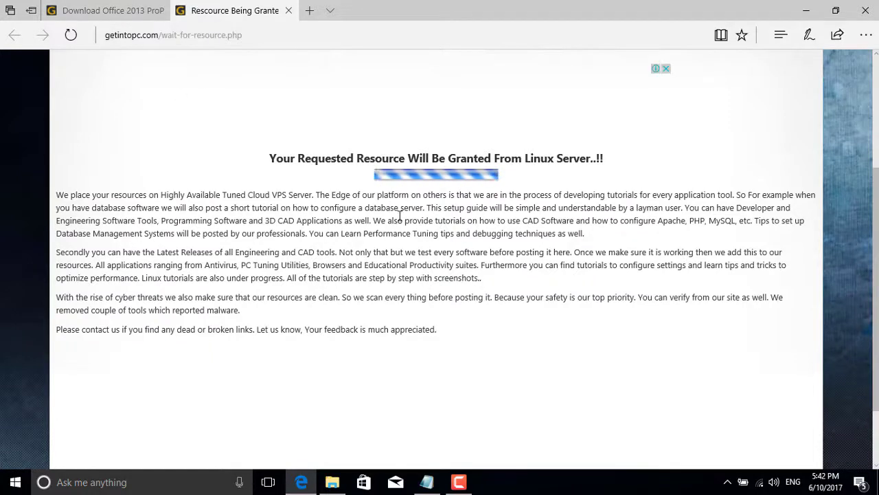
pyautogui.moveTo(355, 194); pyautogui.dragTo(477, 206)
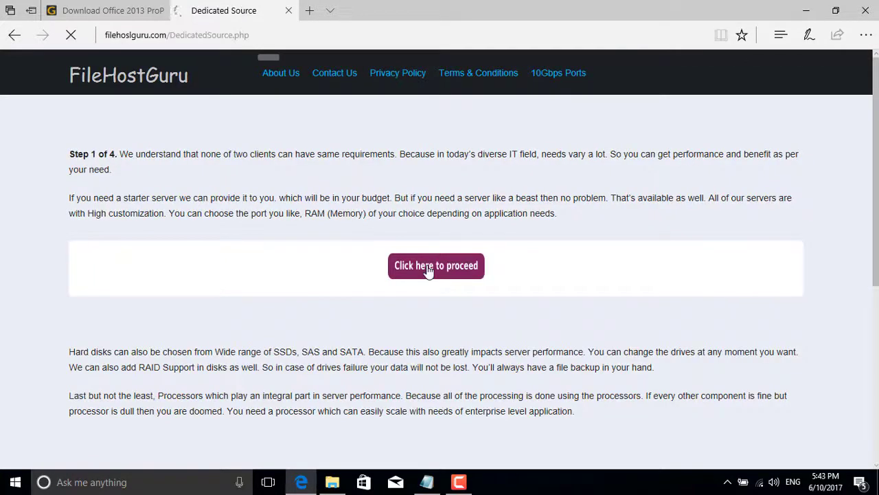
pyautogui.click(427, 269)
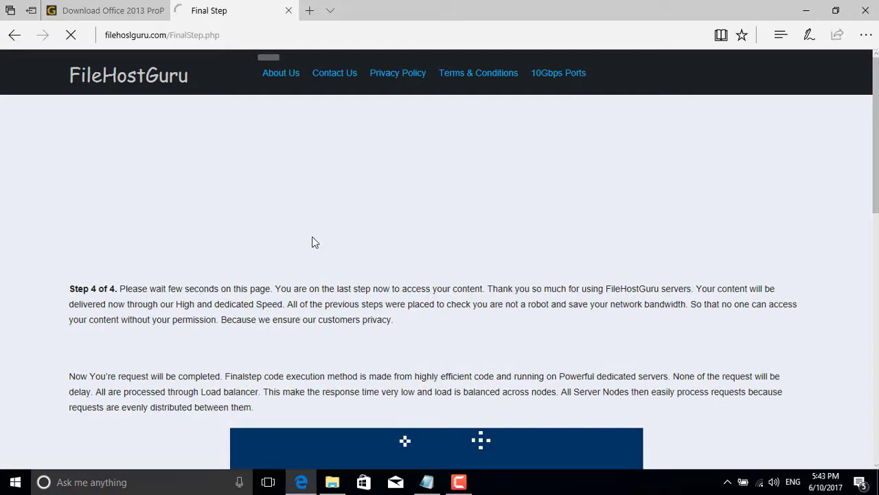
pyautogui.scroll(-2, 311, 242)
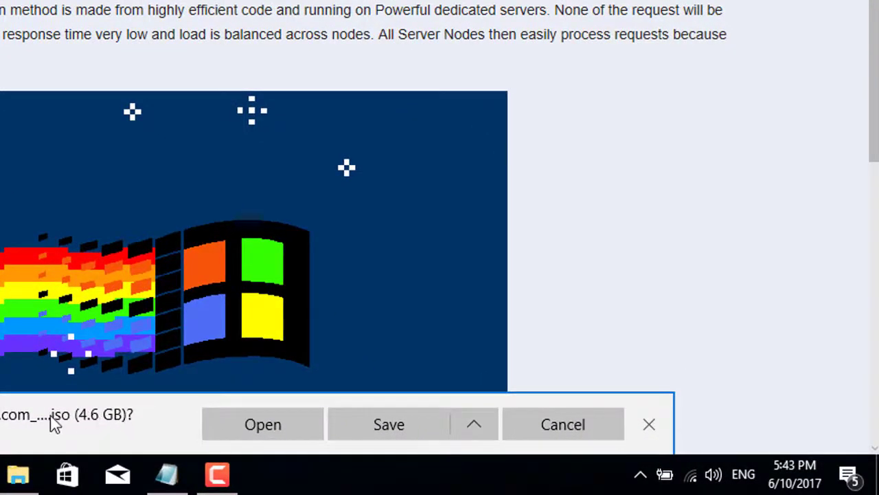
pyautogui.click(246, 424)
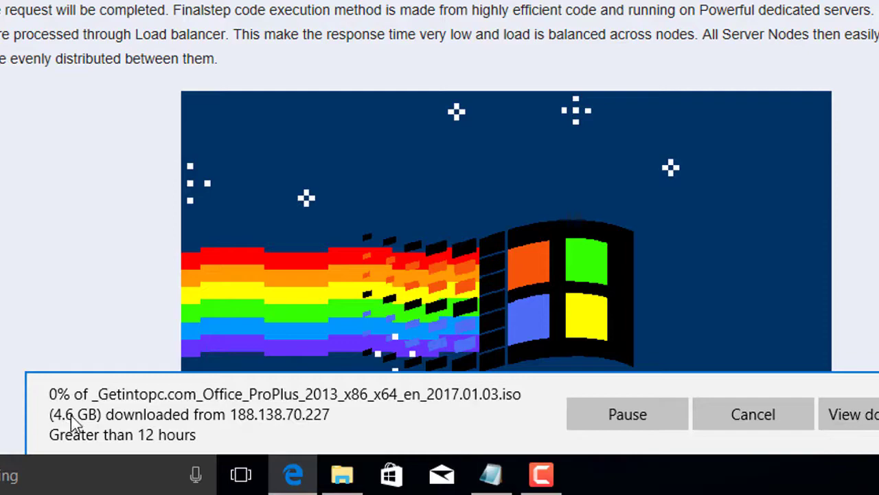
pyautogui.click(850, 423)
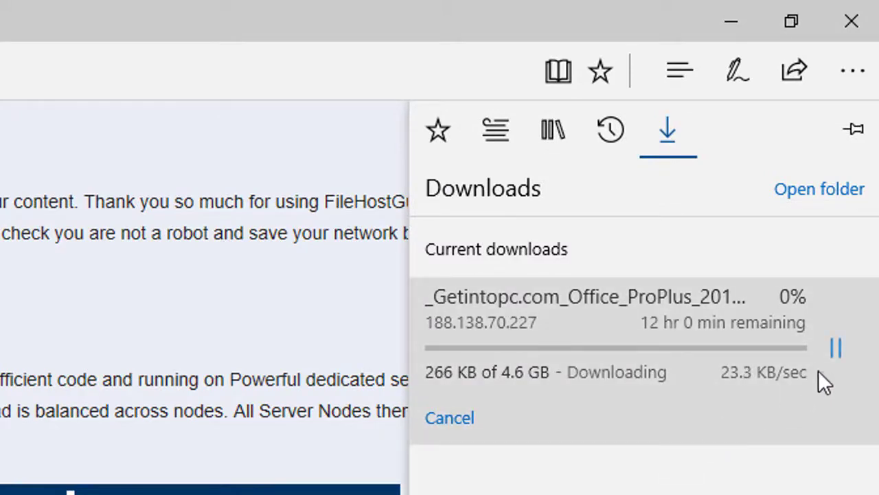
pyautogui.click(835, 348)
pyautogui.click(443, 417)
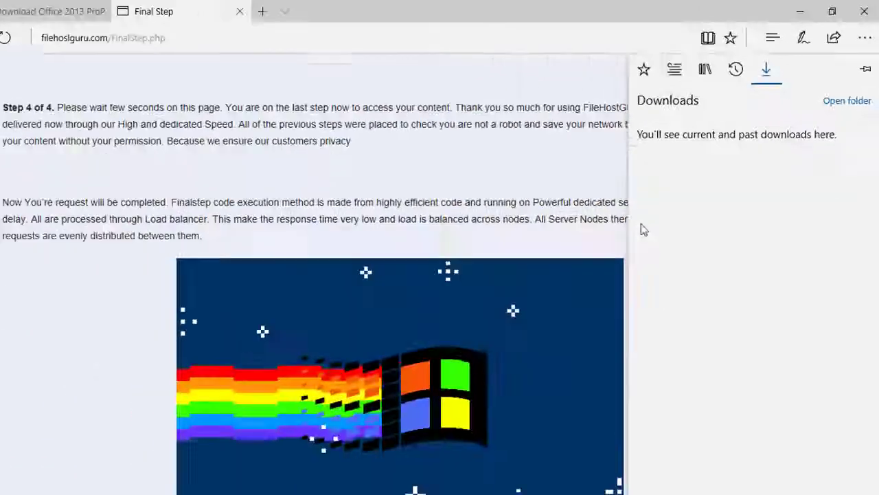
# - Switch to File Explorer and mount the Office_ProPlus_2013_x86_x64_en_2017.01 disc image from the Software folder
pyautogui.click(332, 481)
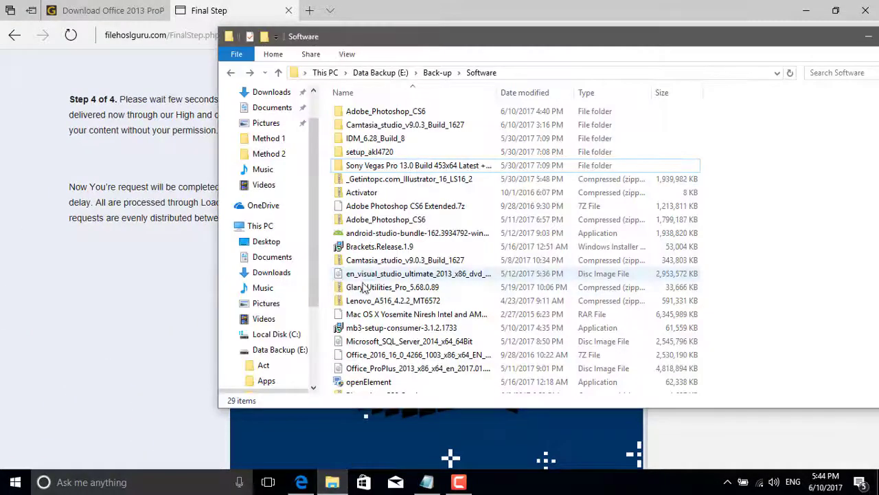
pyautogui.scroll(-3, 395, 271)
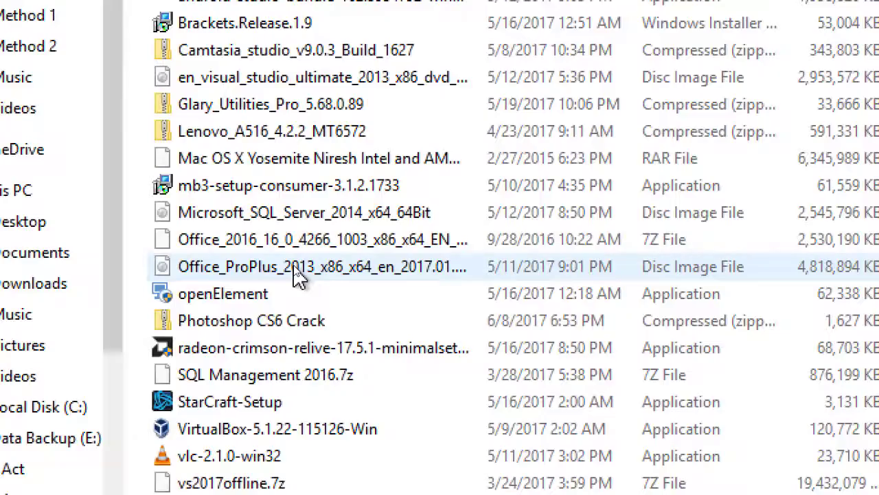
pyautogui.click(357, 277)
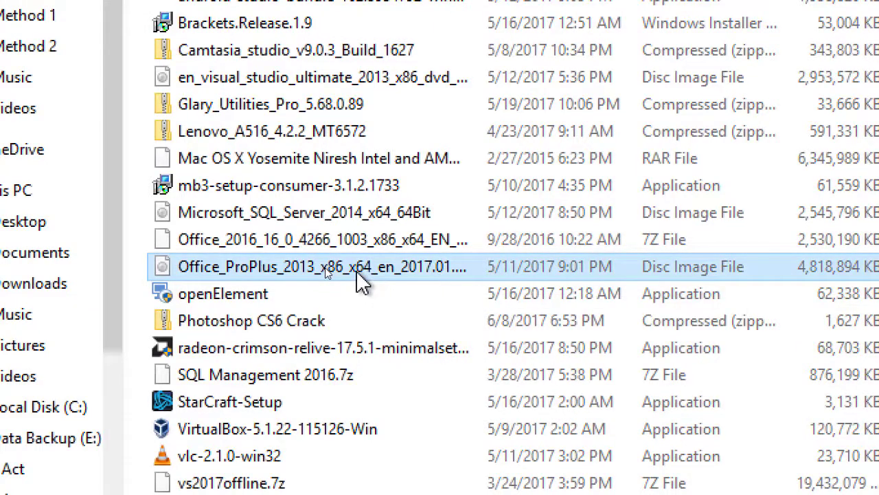
pyautogui.doubleClick(358, 276)
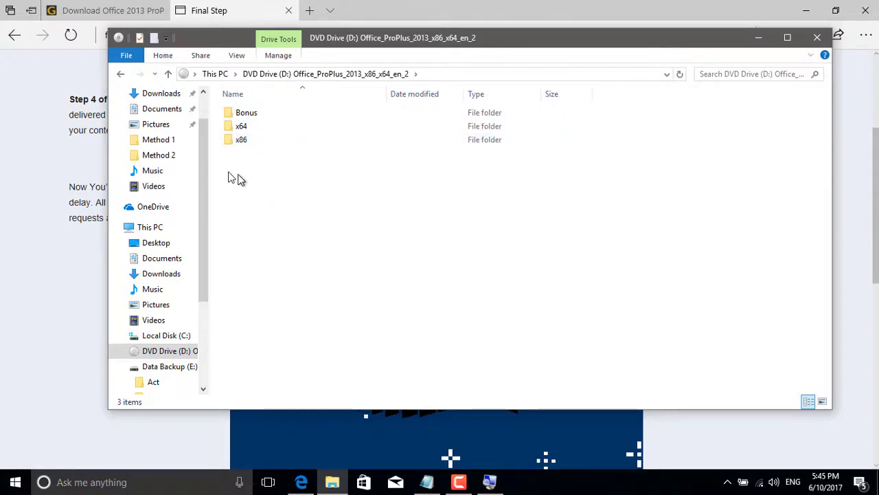
# - Check the computer's system type in the properties of This PC, and close the System window
pyautogui.moveTo(202, 173); pyautogui.dragTo(202, 92)
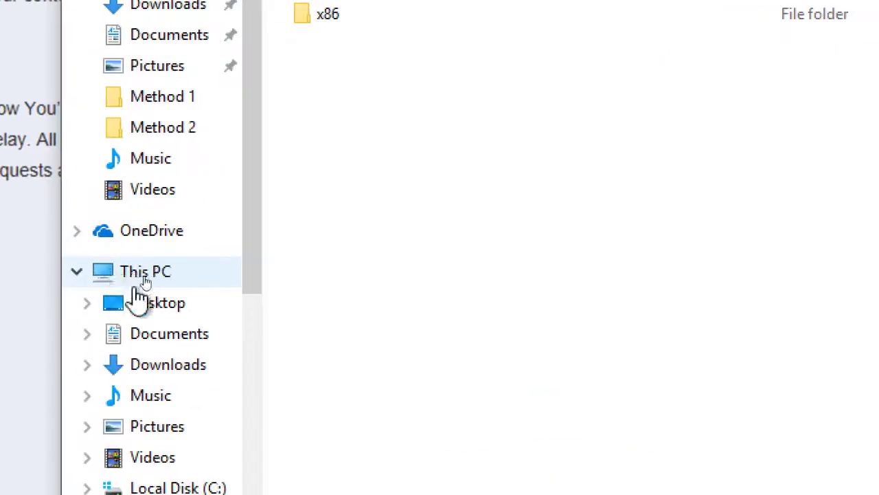
pyautogui.rightClick(151, 291)
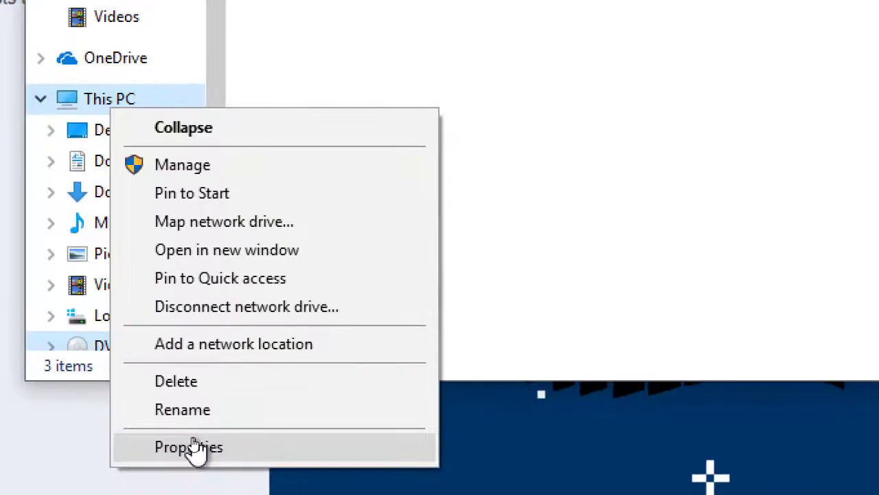
pyautogui.click(195, 446)
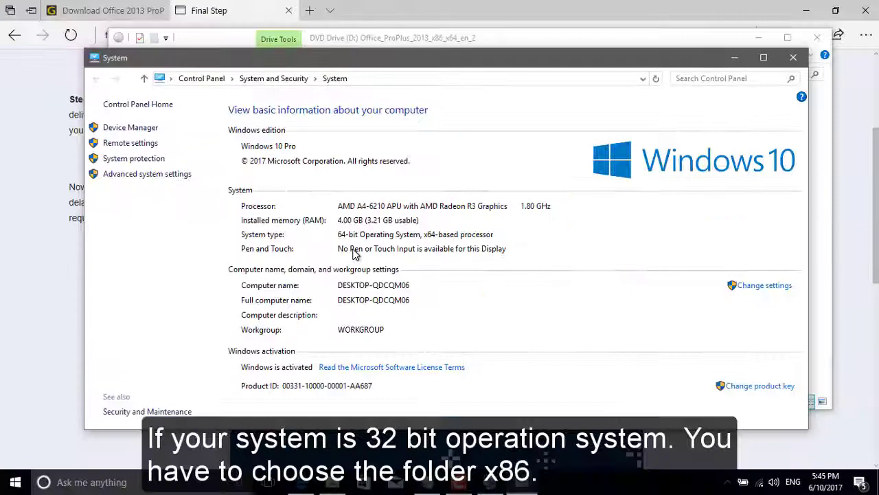
pyautogui.click(801, 62)
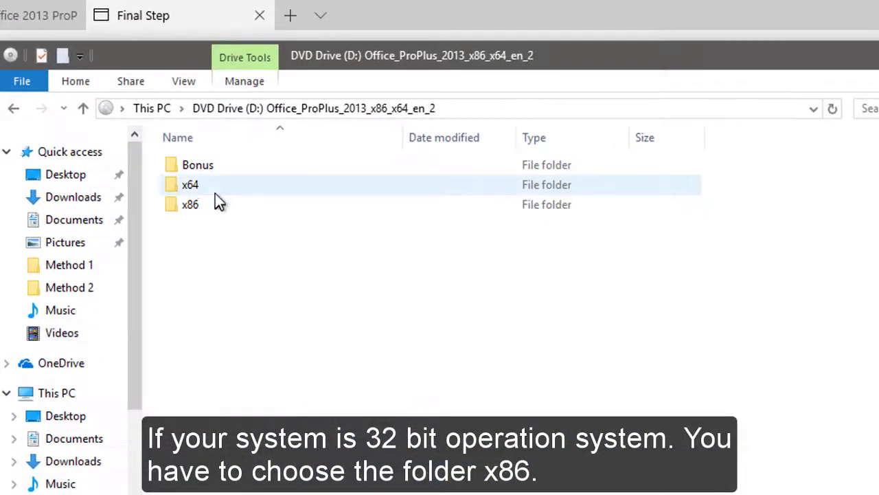
# - Open the x64 folder on the mounted Office disc and launch its setup application
pyautogui.doubleClick(192, 185)
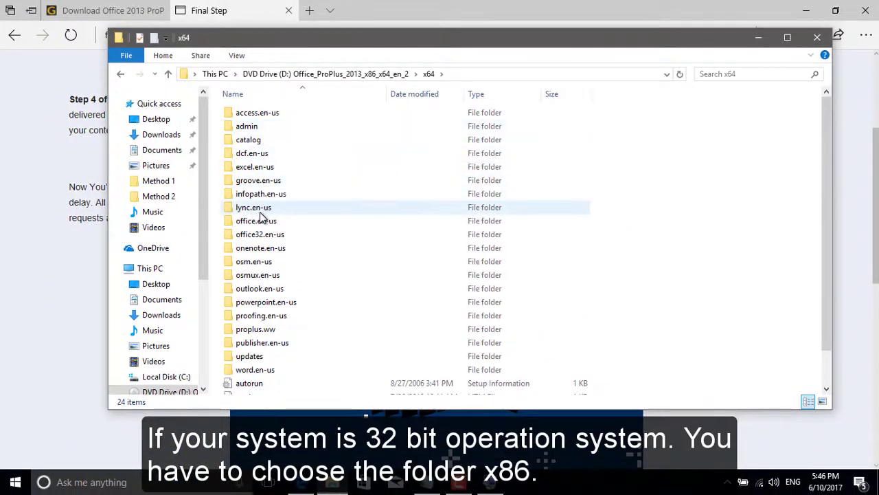
pyautogui.scroll(-2, 289, 274)
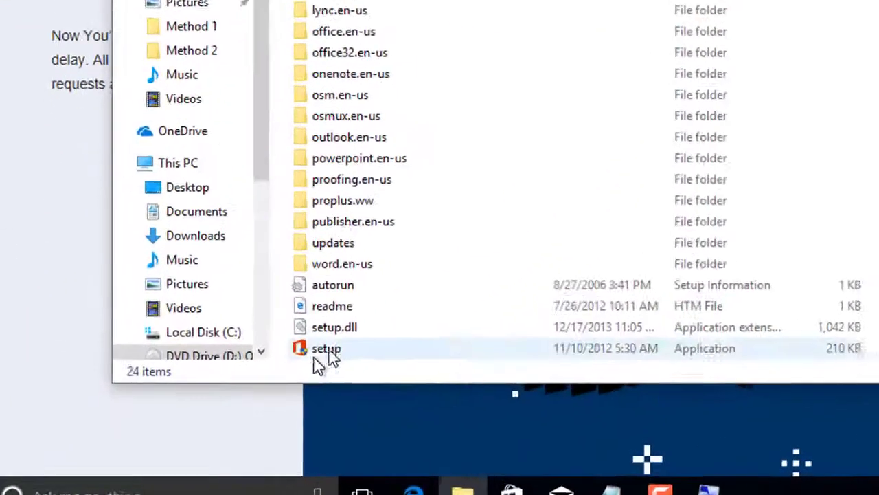
pyautogui.click(254, 392)
pyautogui.doubleClick(376, 337)
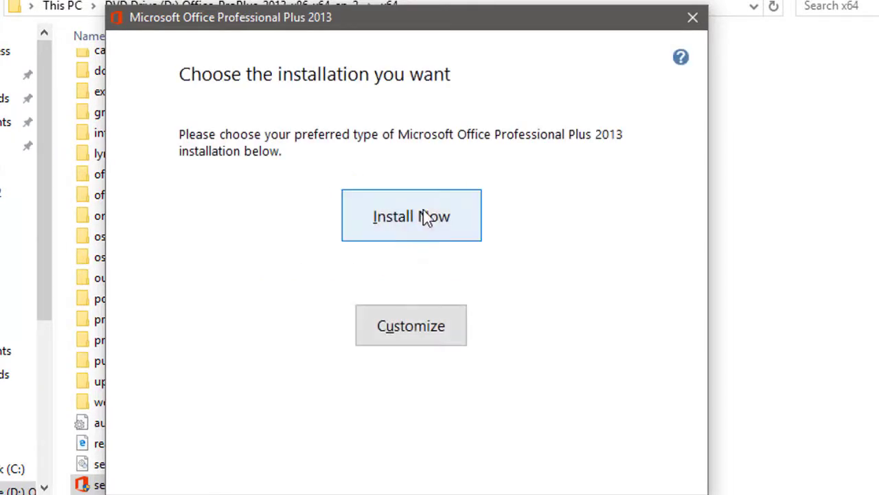
# - Choose the customized Office installation and set Microsoft Lync to Run from My Computer
pyautogui.click(405, 328)
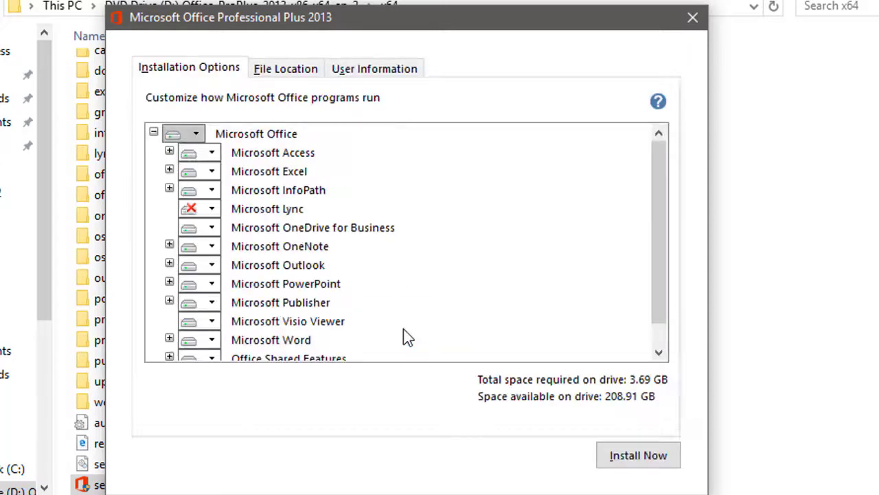
pyautogui.scroll(-1, 246, 223)
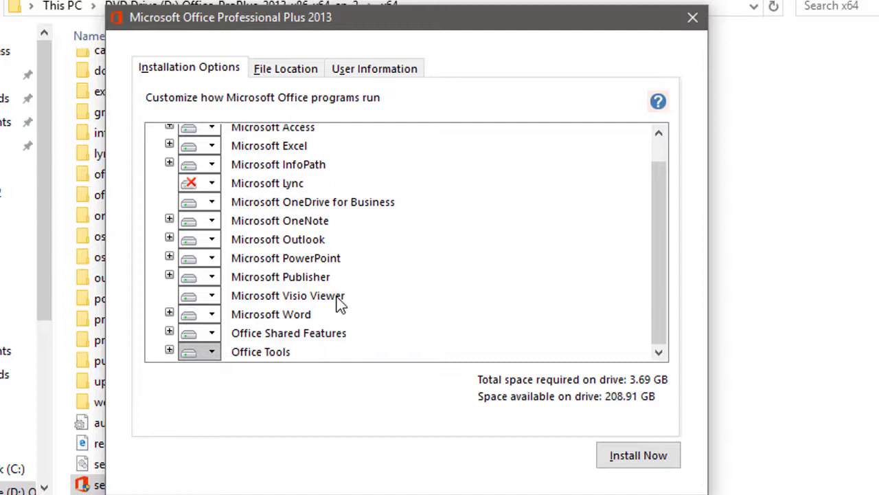
pyautogui.scroll(1, 259, 234)
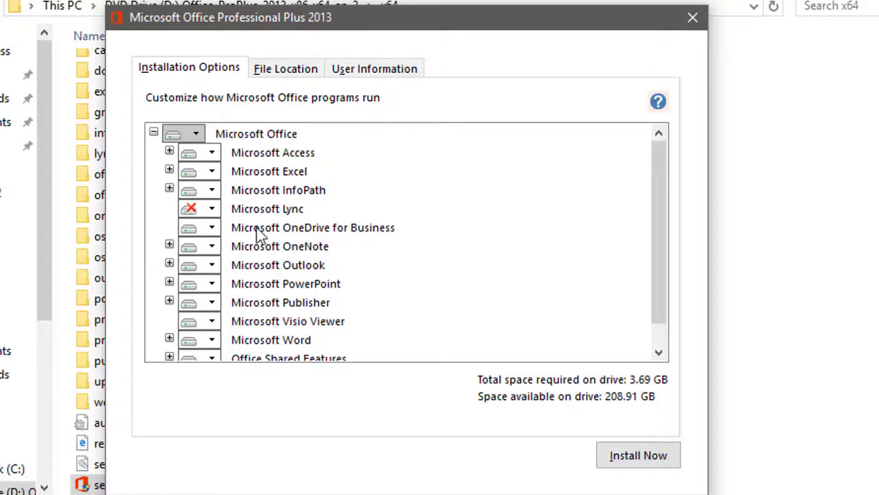
pyautogui.click(213, 210)
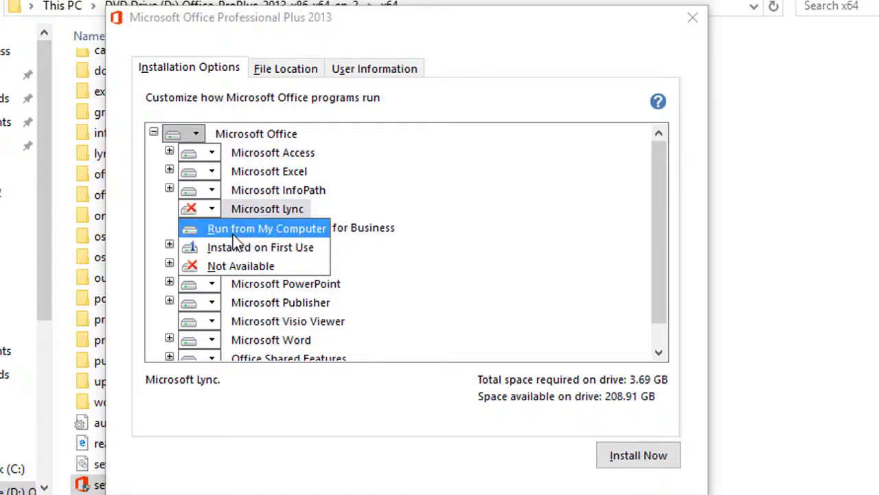
pyautogui.click(233, 234)
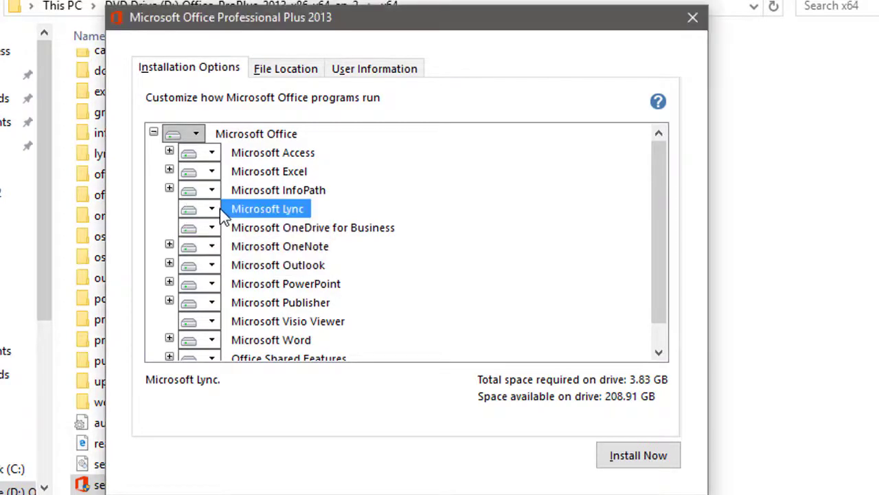
# - Set Microsoft Lync to Not Available and review the installer's file location and user information settings
pyautogui.click(214, 211)
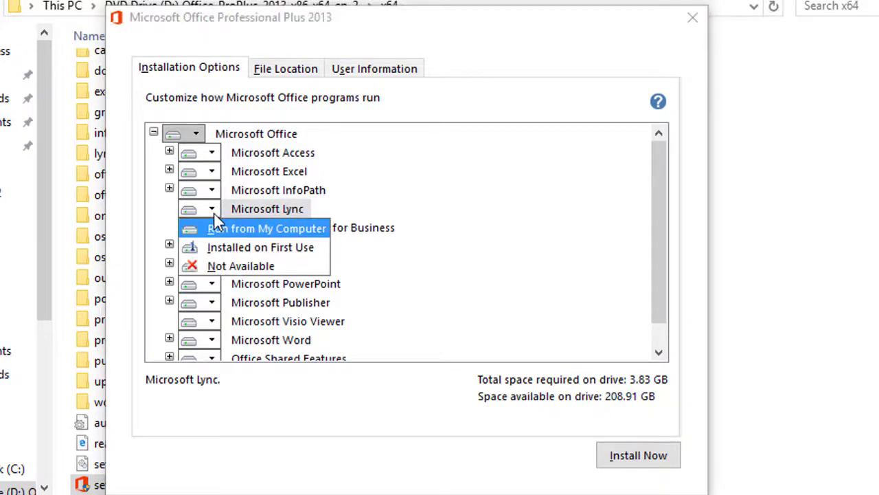
pyautogui.click(229, 270)
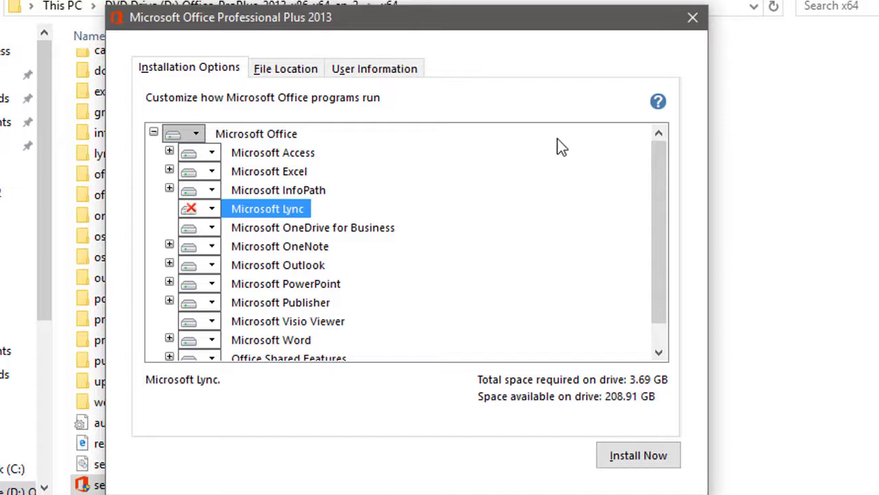
pyautogui.click(290, 69)
pyautogui.click(208, 67)
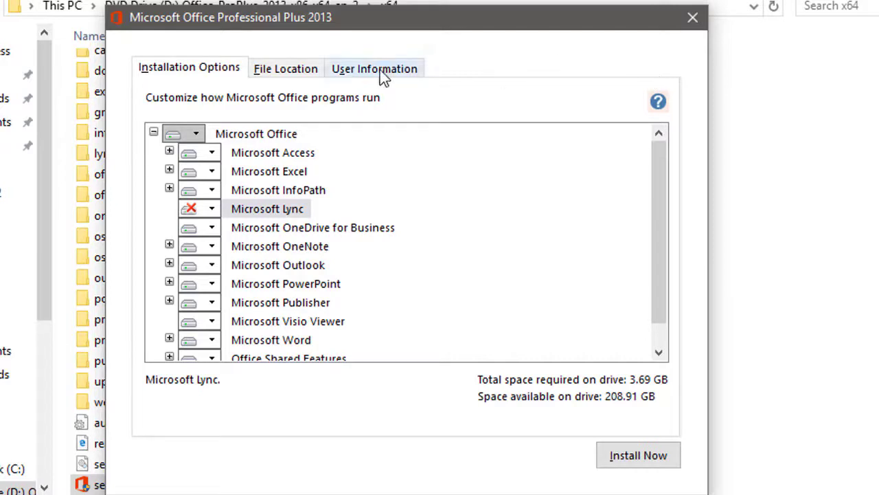
pyautogui.click(294, 77)
pyautogui.click(364, 77)
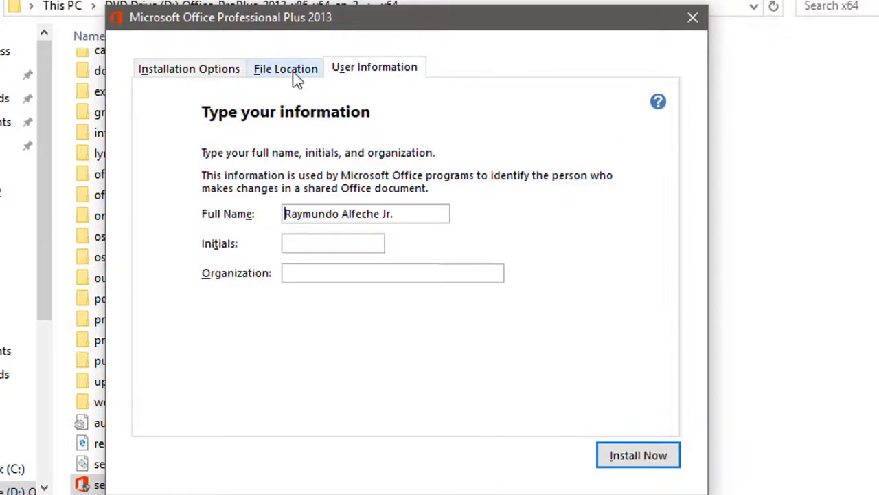
pyautogui.click(287, 75)
pyautogui.click(175, 71)
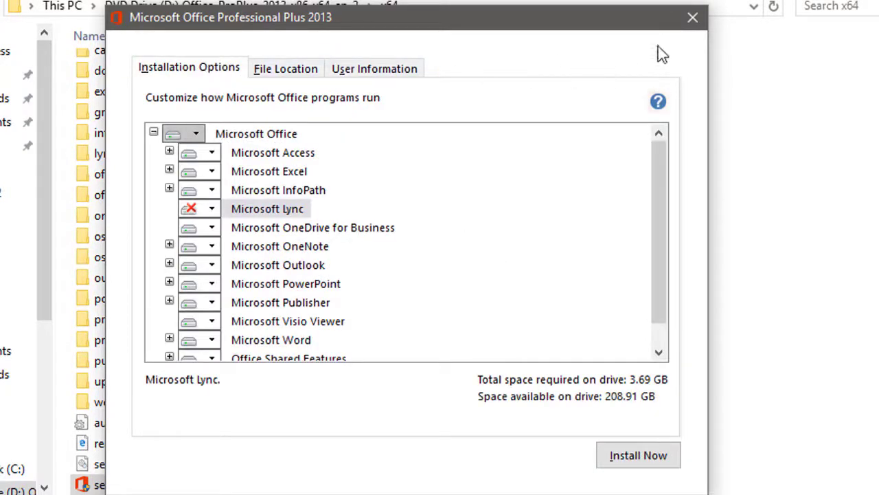
# - Cancel the customized Office Professional Plus 2013 setup and close the installer
pyautogui.scroll(-1, 412, 215)
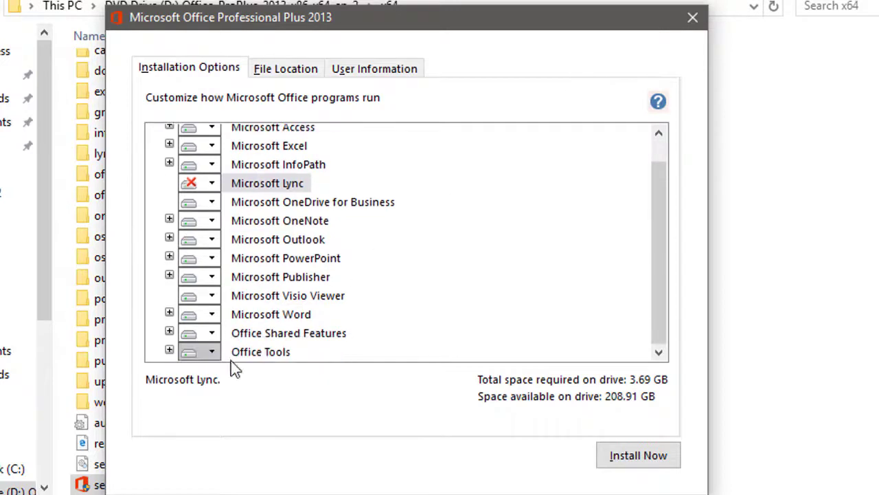
pyautogui.scroll(2, 308, 183)
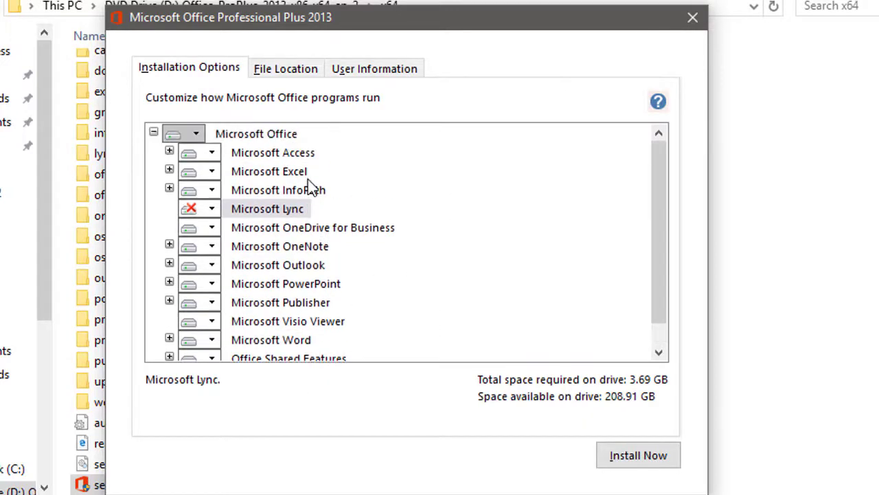
pyautogui.doubleClick(282, 132)
pyautogui.doubleClick(283, 134)
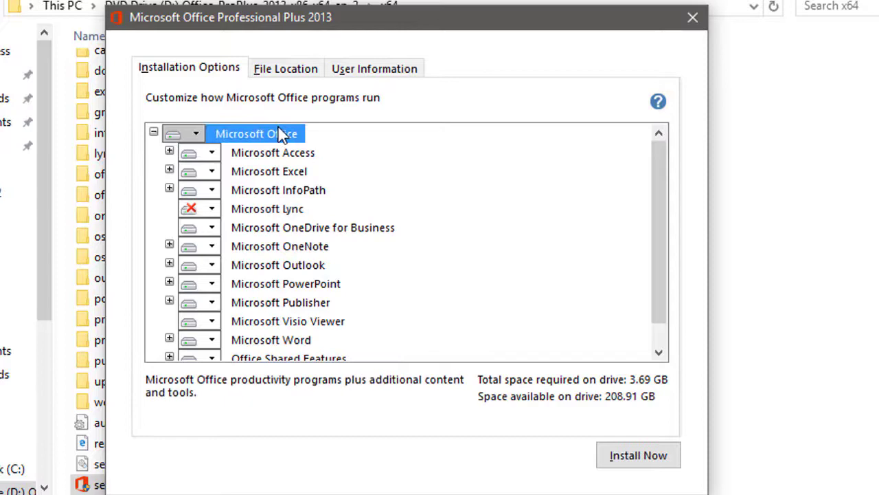
pyautogui.click(691, 18)
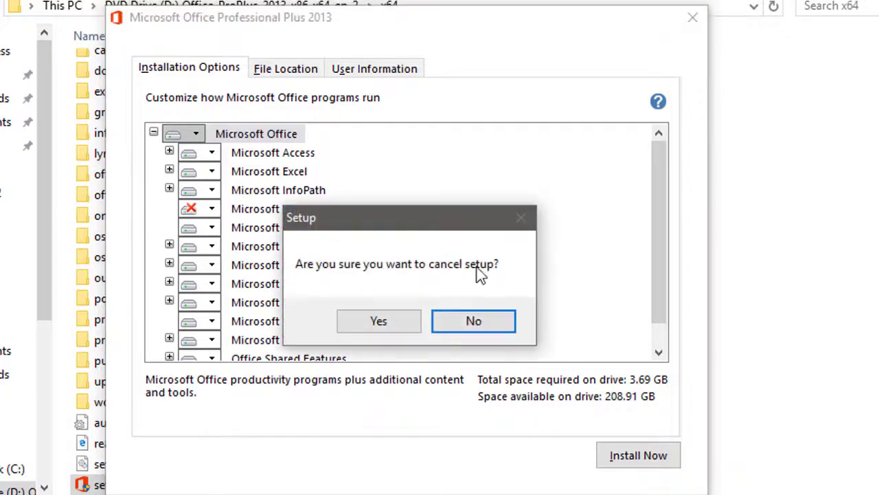
pyautogui.click(382, 320)
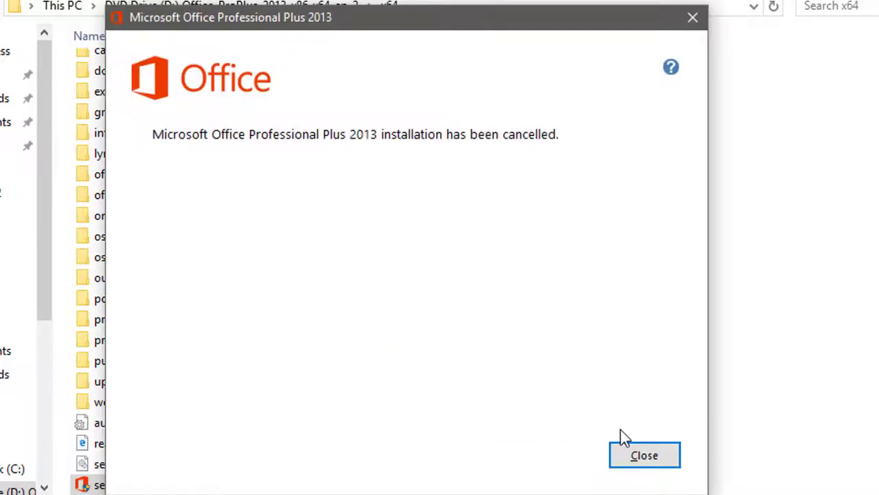
pyautogui.click(632, 462)
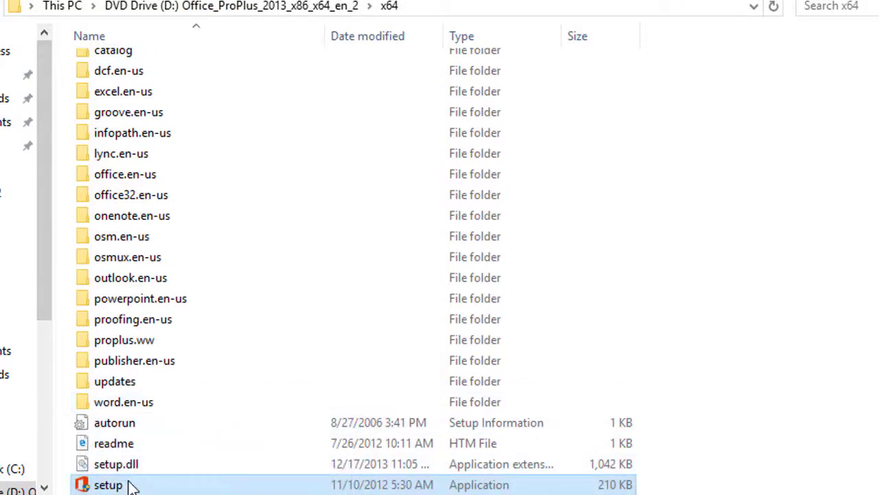
# - Relaunch the setup application in the x64 folder, run the default Office installation, and close the installer when it finishes
pyautogui.doubleClick(129, 485)
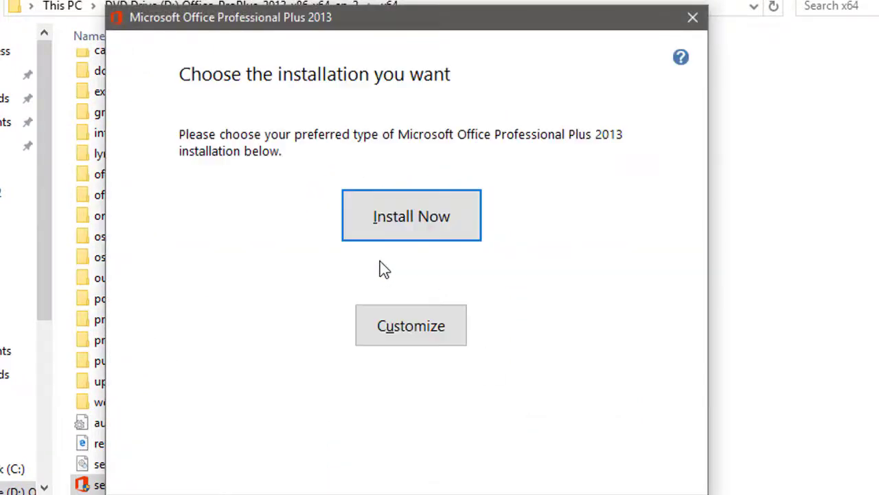
pyautogui.click(410, 223)
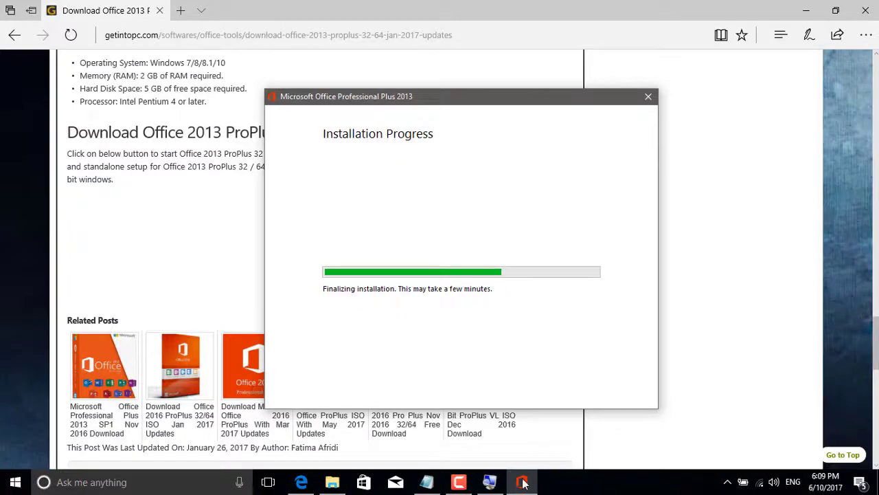
pyautogui.moveTo(459, 483)
pyautogui.click(464, 430)
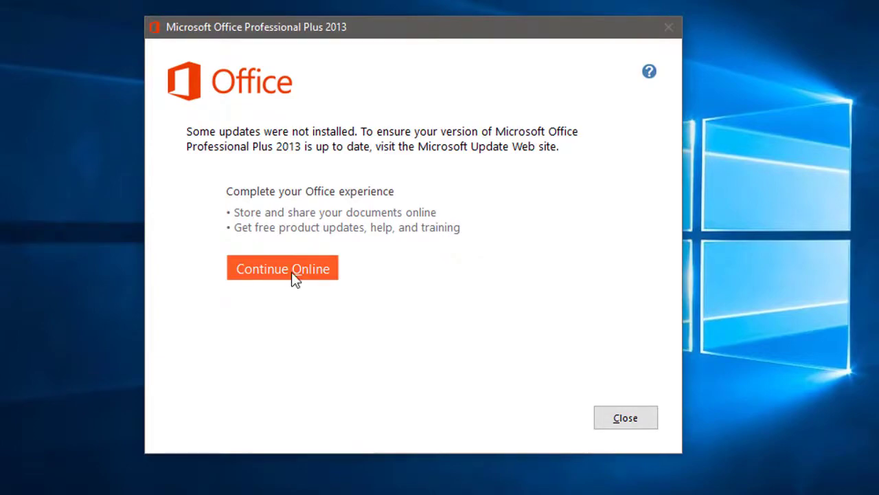
pyautogui.click(625, 420)
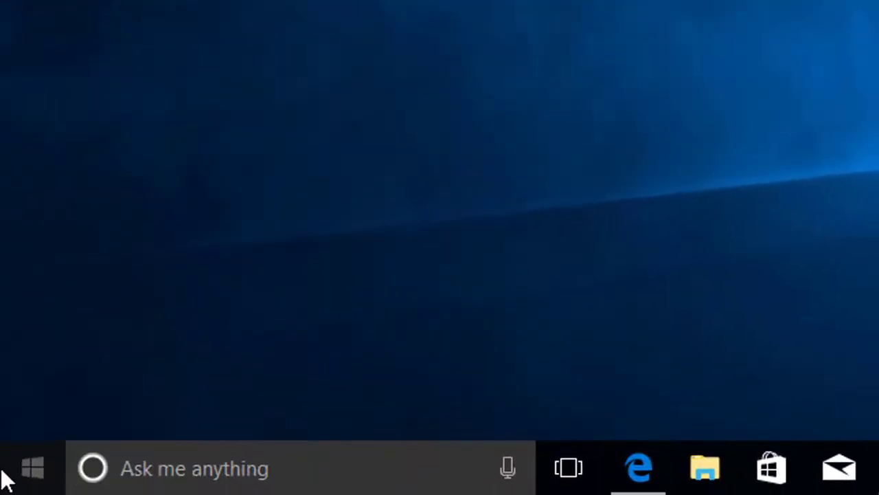
# - Find the Microsoft Office 2013 folder among the installed apps and launch Word 2013
pyautogui.click(10, 489)
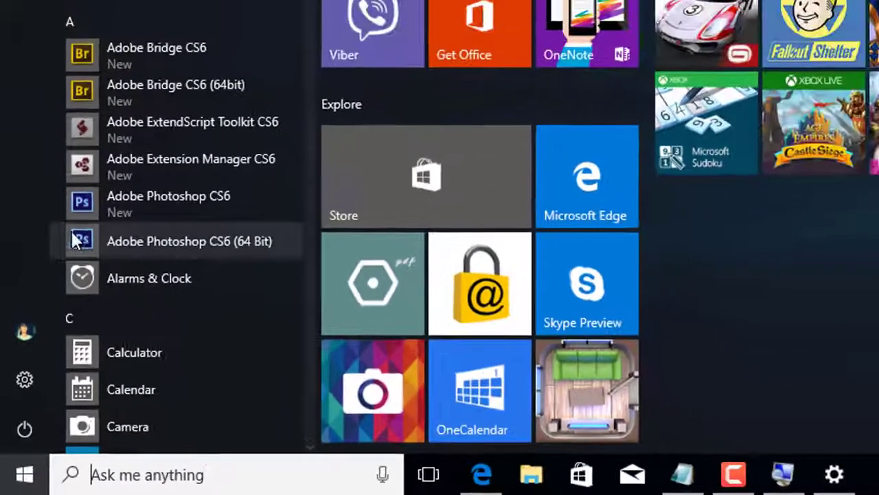
pyautogui.scroll(-3, 136, 255)
pyautogui.scroll(-8, 133, 257)
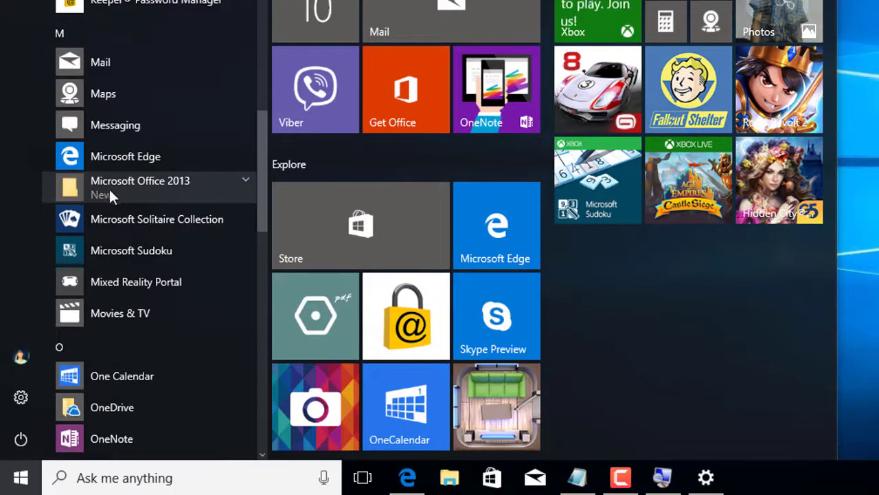
pyautogui.click(112, 188)
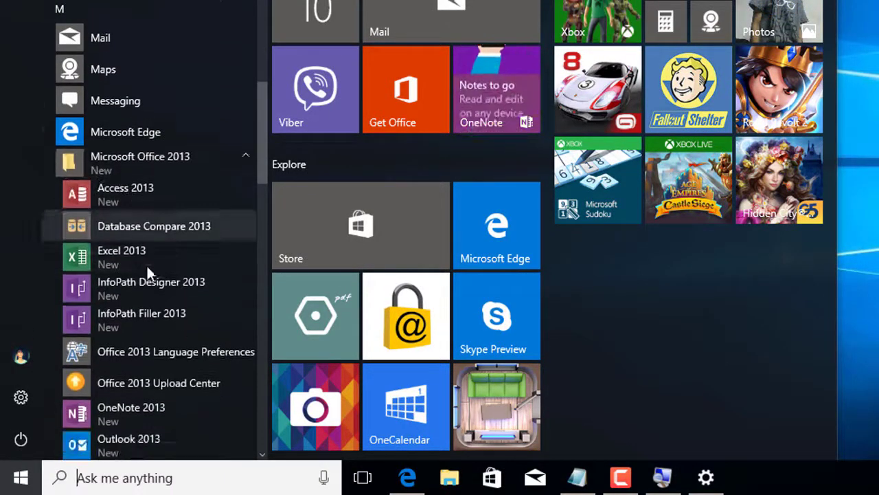
pyautogui.scroll(-3, 148, 260)
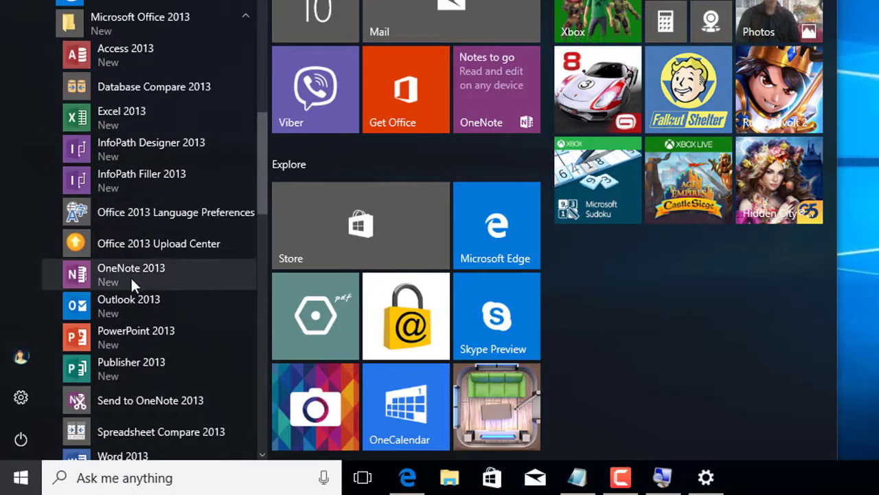
pyautogui.scroll(-2, 140, 306)
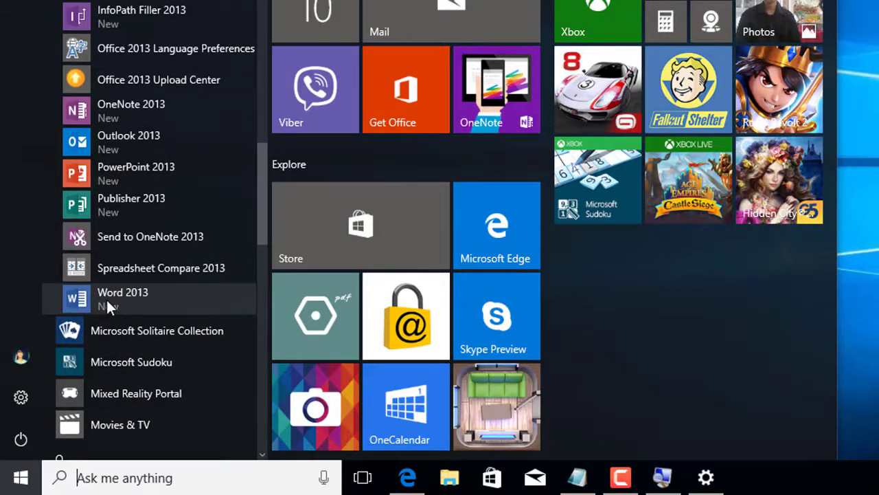
pyautogui.click(107, 300)
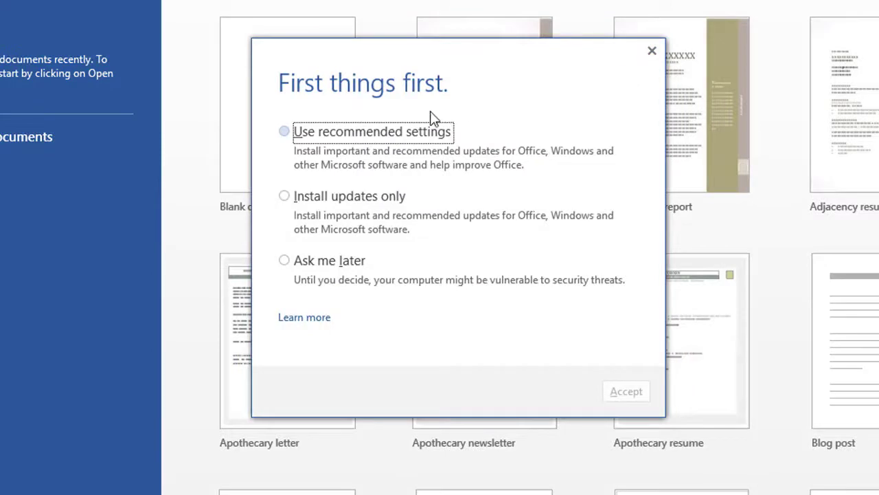
# - Accept the recommended settings in Word, dismiss the remaining first-run windows, and close Word
pyautogui.click(302, 136)
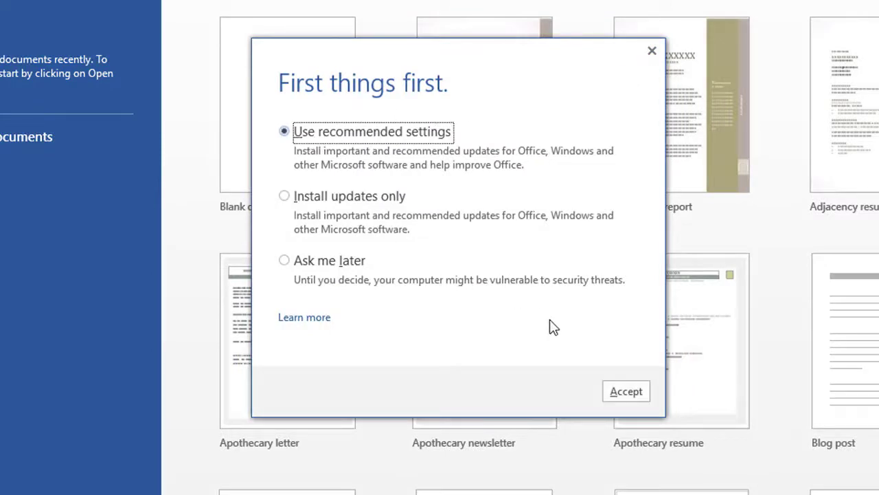
pyautogui.click(626, 391)
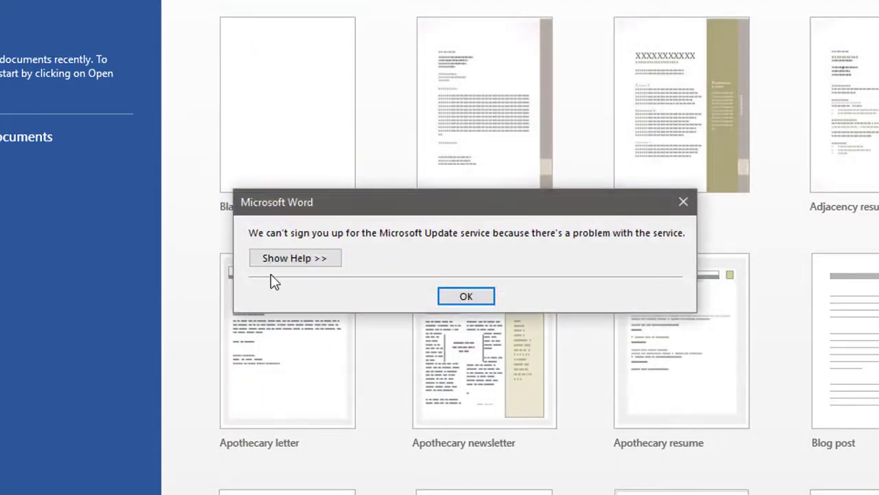
pyautogui.click(450, 297)
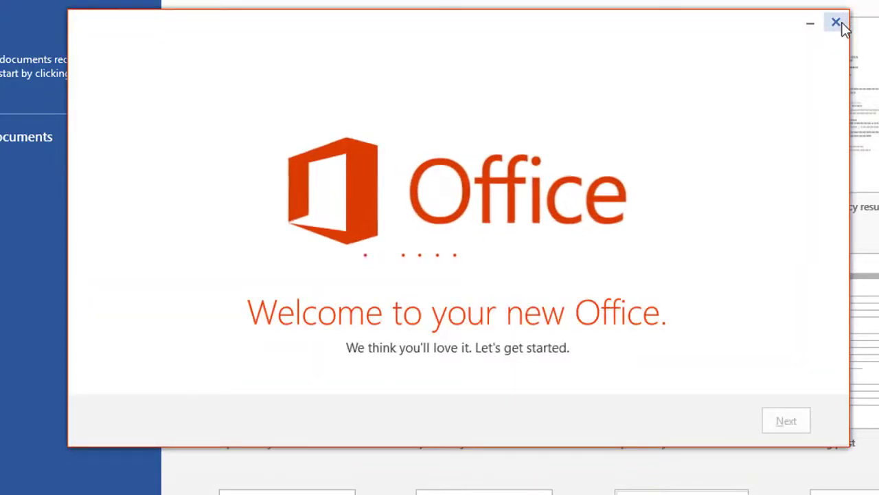
pyautogui.click(837, 23)
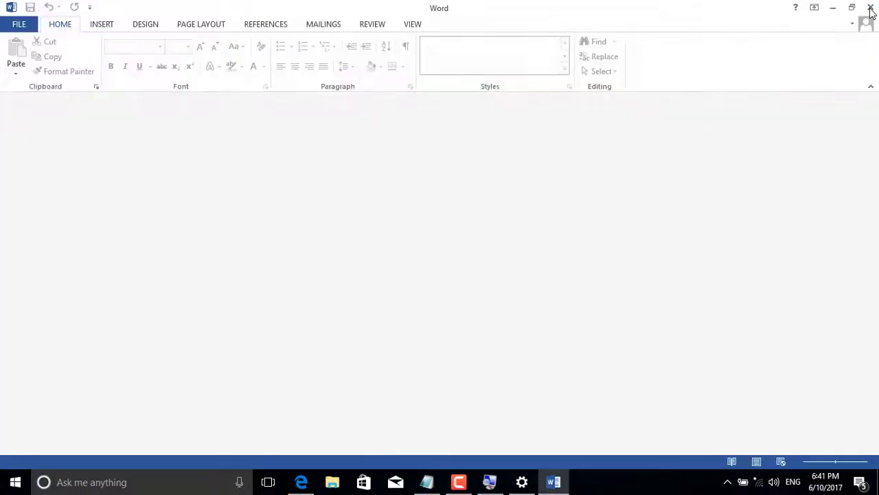
pyautogui.click(870, 7)
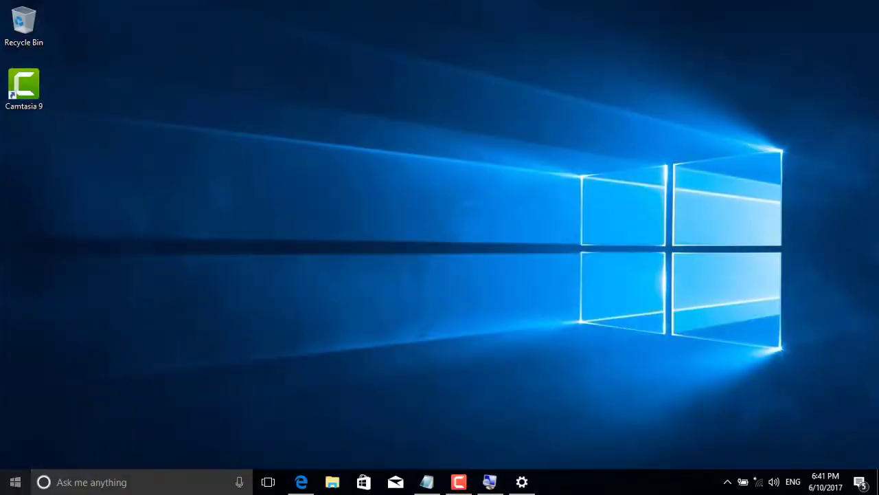
# - Pin Word 2013 from the Microsoft Office 2013 folder to Start as a tile
pyautogui.click(15, 481)
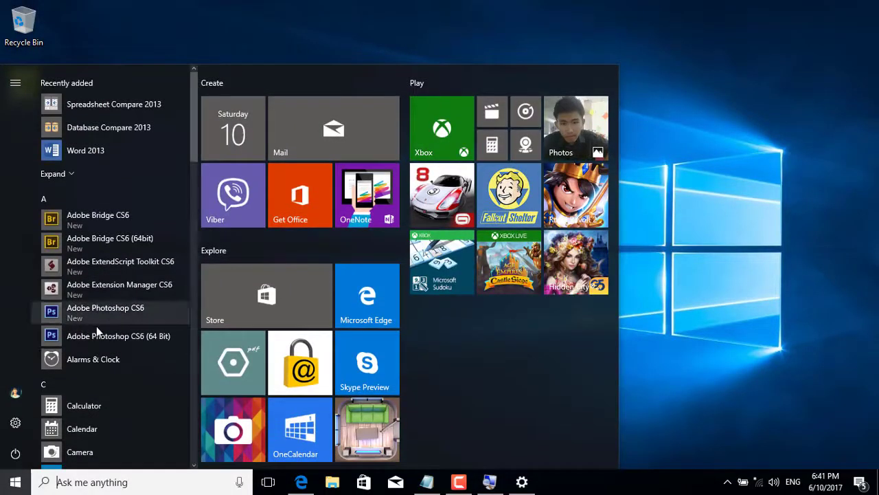
pyautogui.scroll(-10, 110, 334)
pyautogui.scroll(-7, 122, 323)
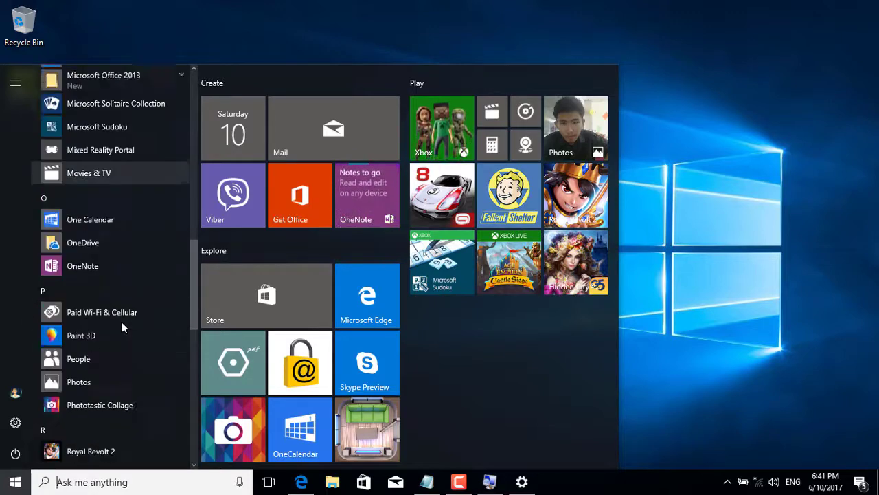
pyautogui.scroll(-2, 122, 327)
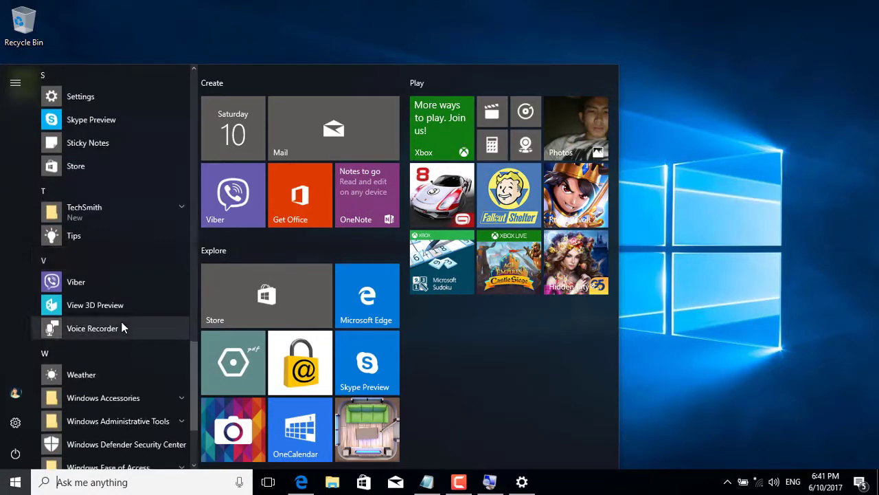
pyautogui.scroll(6, 122, 327)
pyautogui.scroll(3, 121, 316)
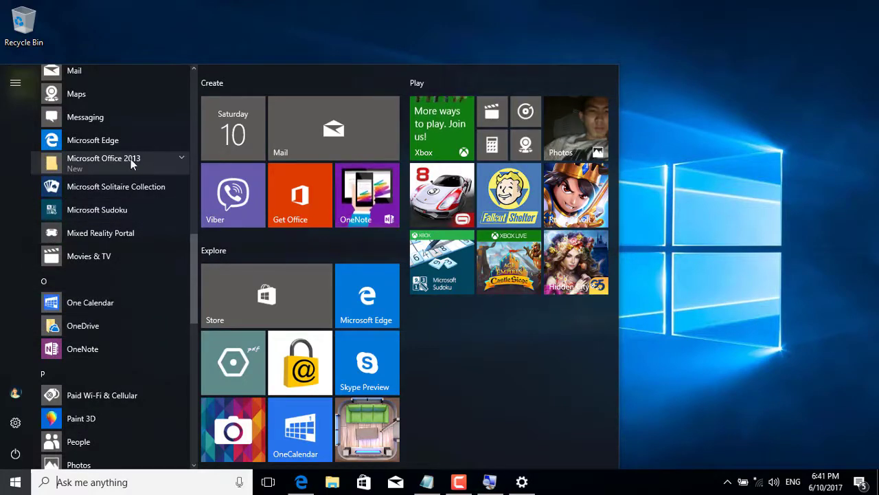
pyautogui.click(130, 159)
pyautogui.scroll(-2, 110, 405)
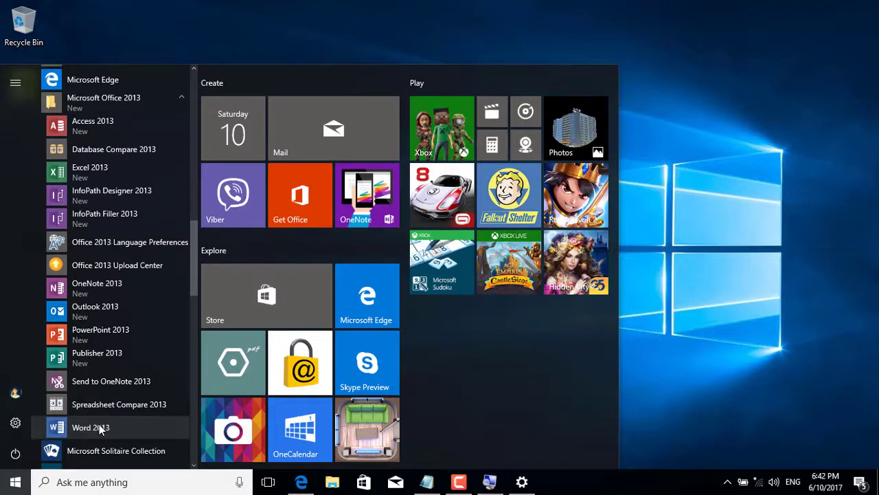
pyautogui.rightClick(100, 426)
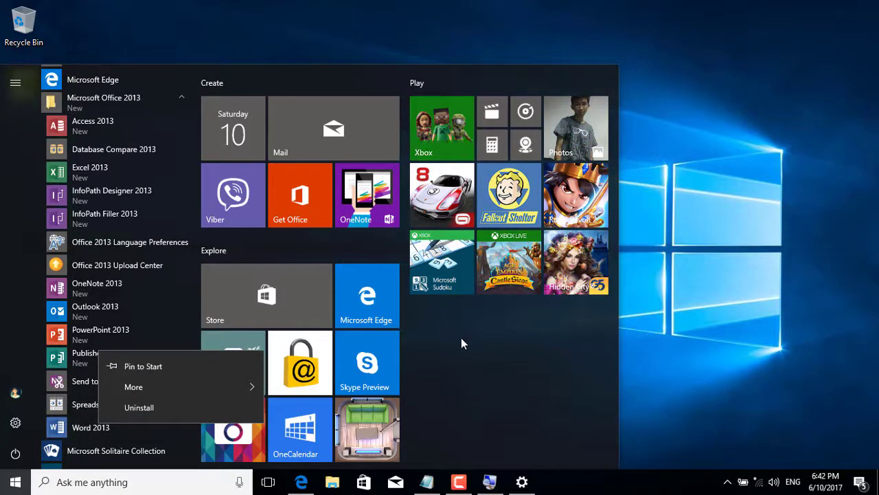
pyautogui.click(209, 364)
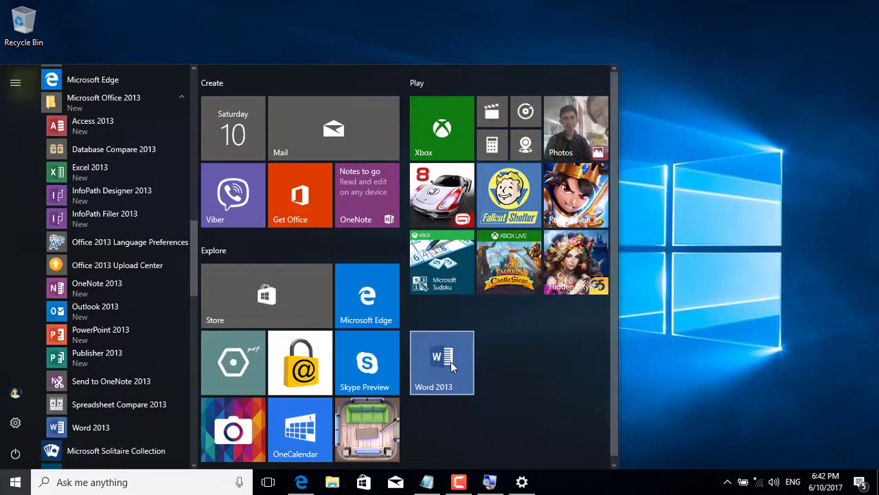
# - Launch PowerPoint 2013 to check its start screen, and close it
pyautogui.click(100, 334)
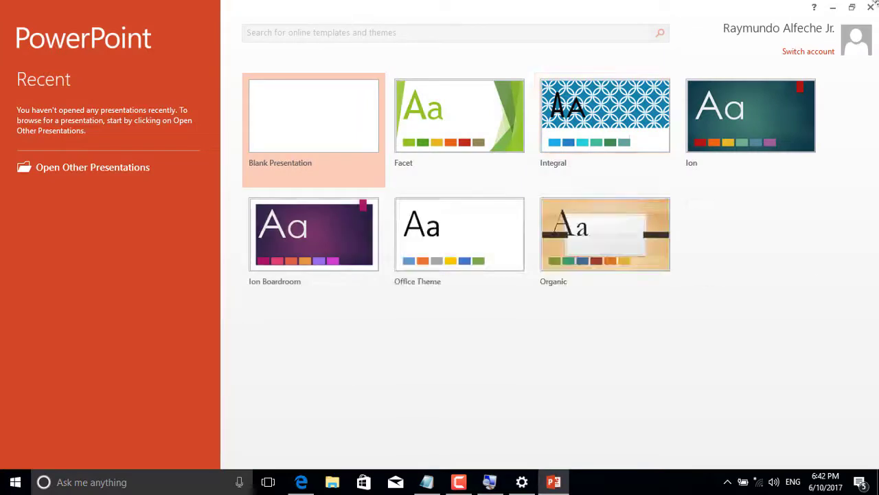
pyautogui.click(871, 9)
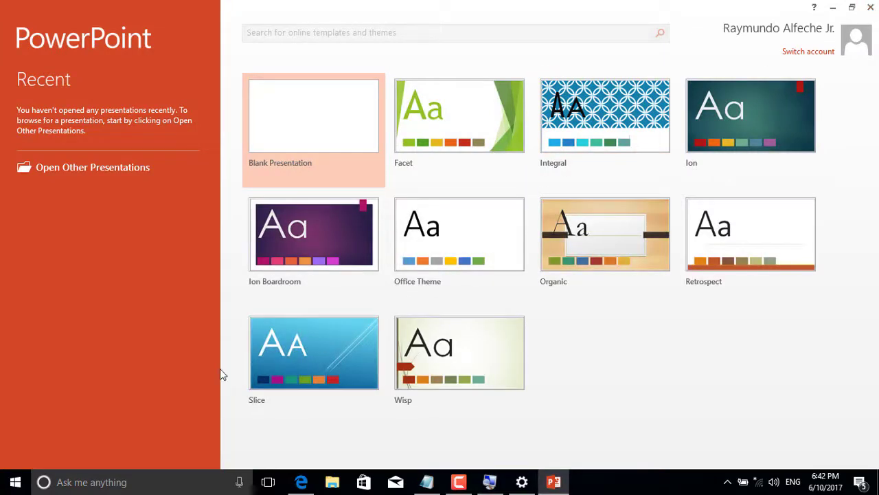
# - Pin PowerPoint 2013 from the Microsoft Office 2013 folder to Start as a tile
pyautogui.press('super')
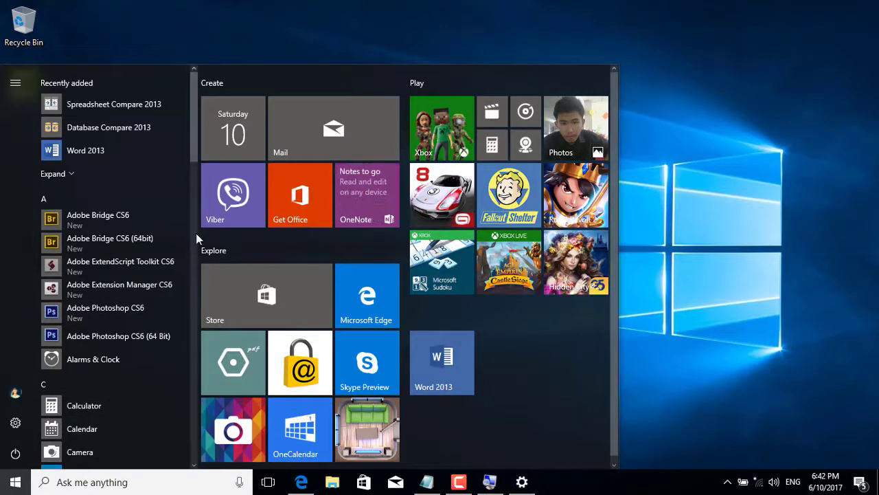
pyautogui.scroll(-8, 108, 249)
pyautogui.scroll(1, 108, 249)
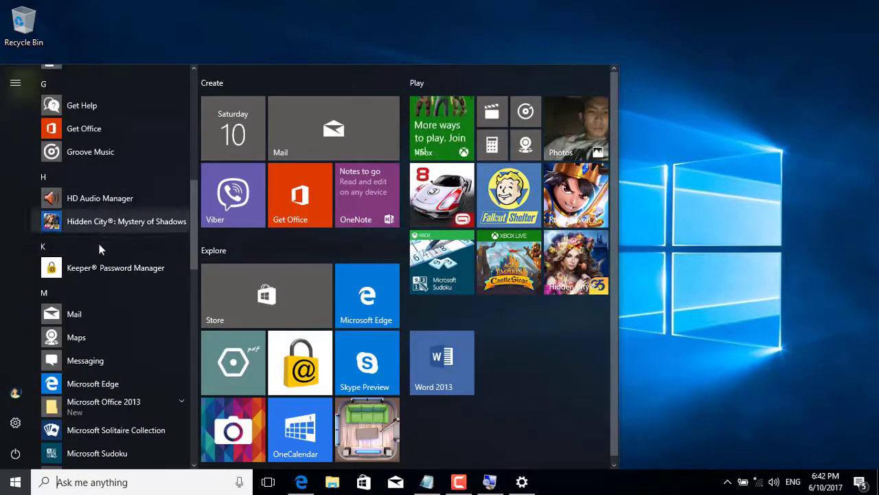
pyautogui.scroll(-4, 103, 247)
pyautogui.scroll(2, 97, 245)
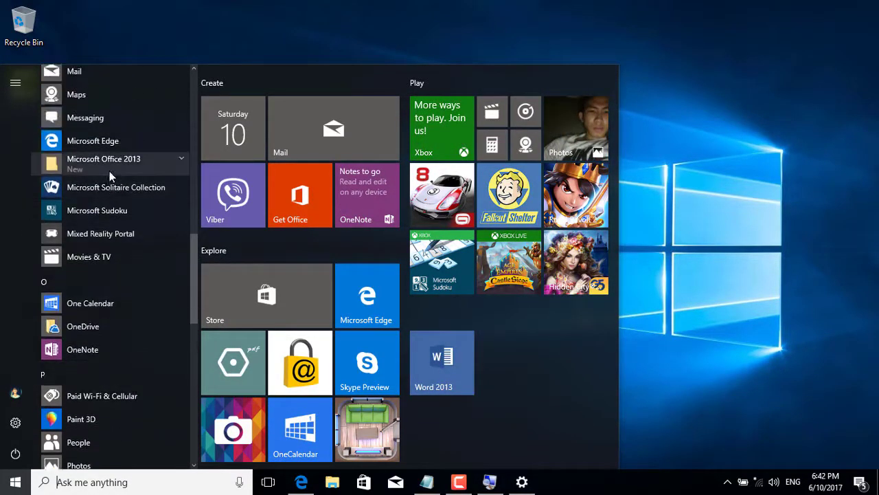
pyautogui.click(109, 171)
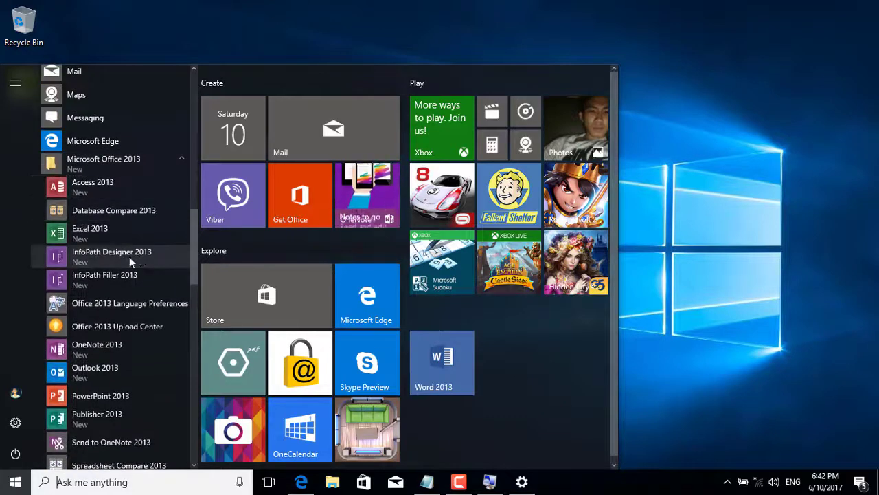
pyautogui.rightClick(112, 396)
pyautogui.moveTo(155, 428)
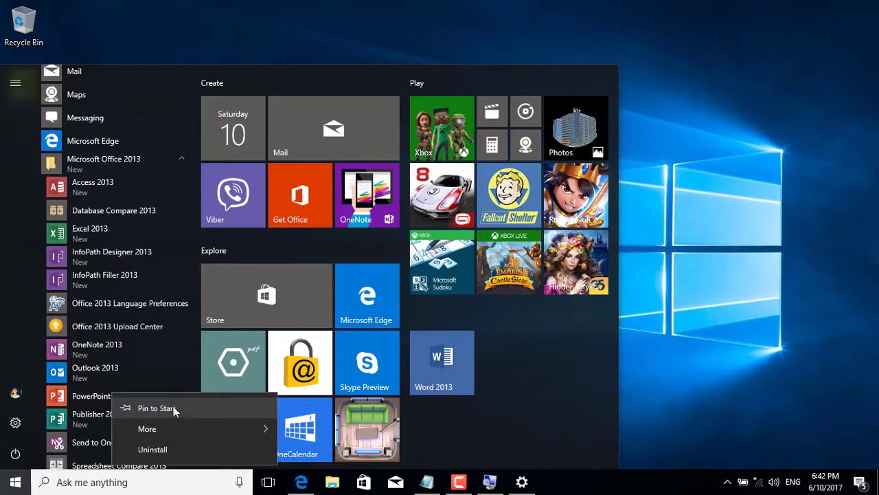
pyautogui.click(177, 406)
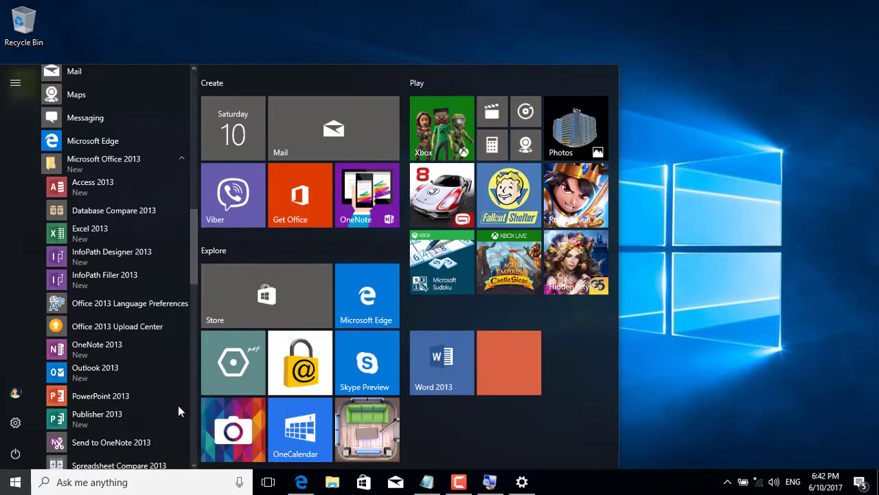
# - Pin PowerPoint 2013 to the taskbar, and unpin it from there again
pyautogui.rightClick(98, 404)
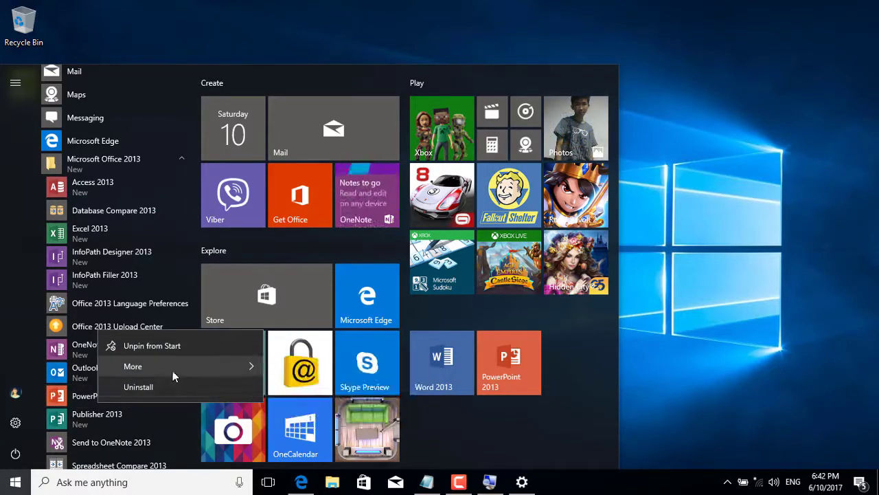
pyautogui.moveTo(172, 370)
pyautogui.click(303, 372)
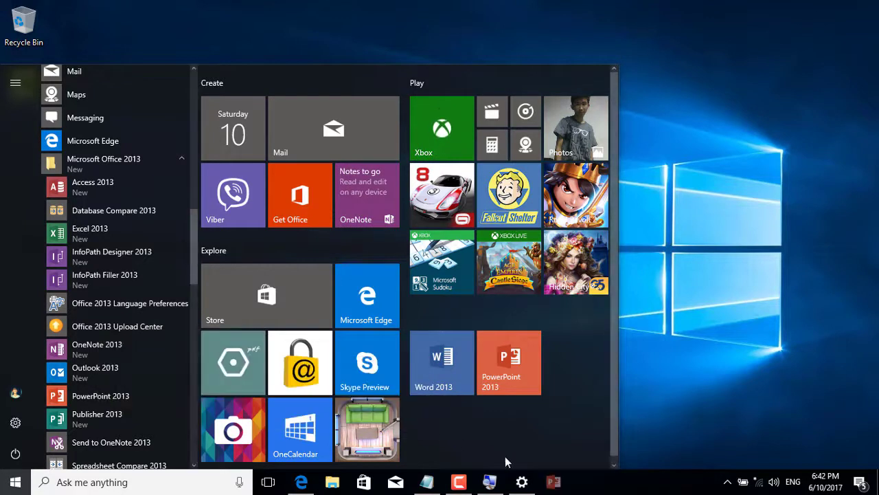
pyautogui.rightClick(555, 483)
pyautogui.click(601, 455)
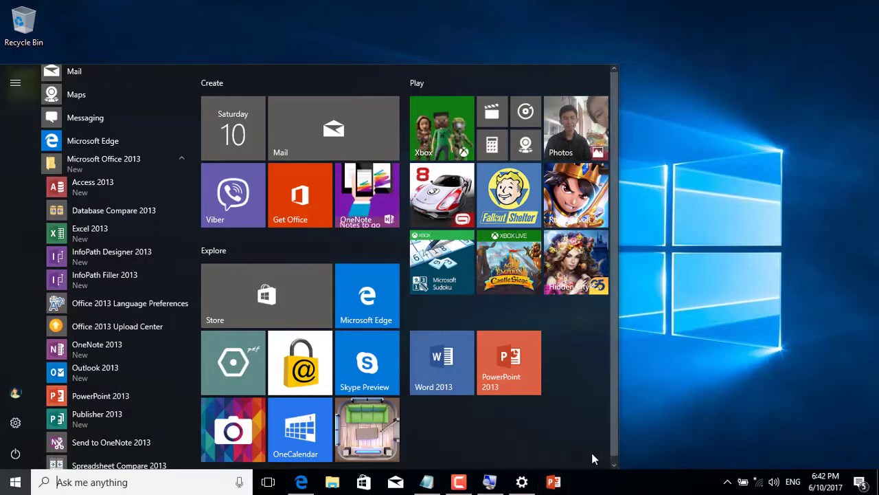
pyautogui.click(692, 399)
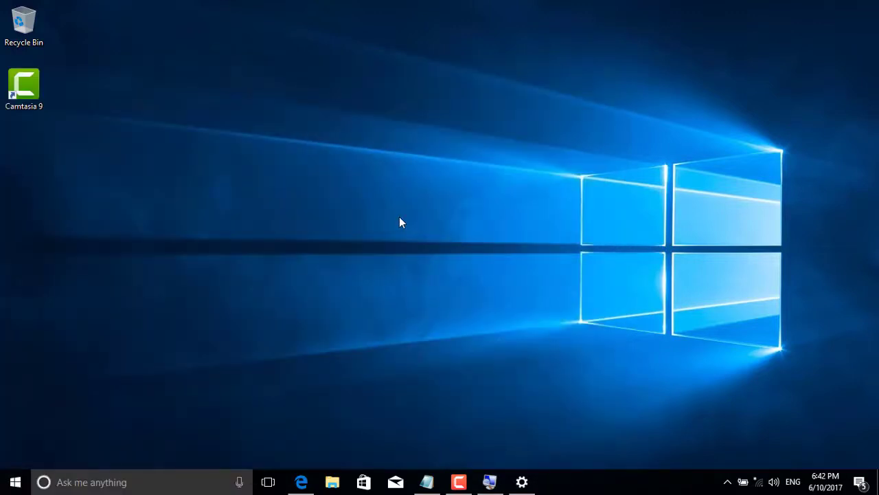
# - Unpin the PowerPoint 2013 and Word 2013 tiles from Start and return to the desktop
pyautogui.click(15, 481)
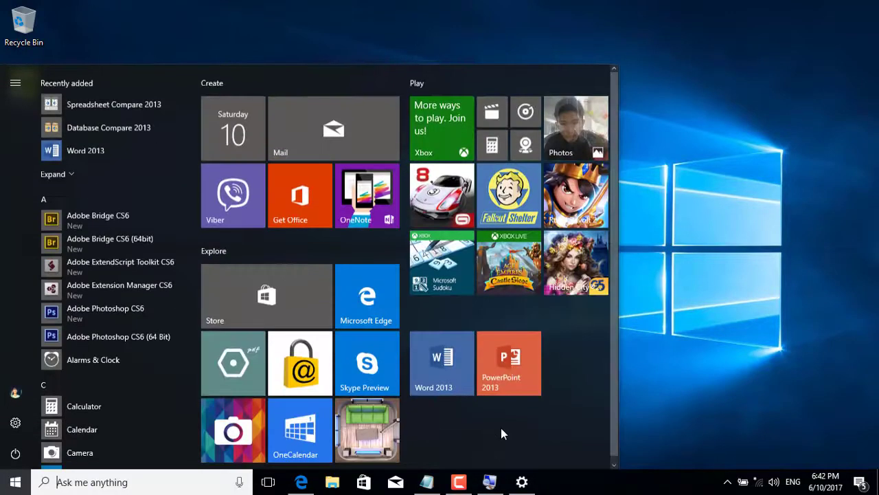
pyautogui.rightClick(504, 364)
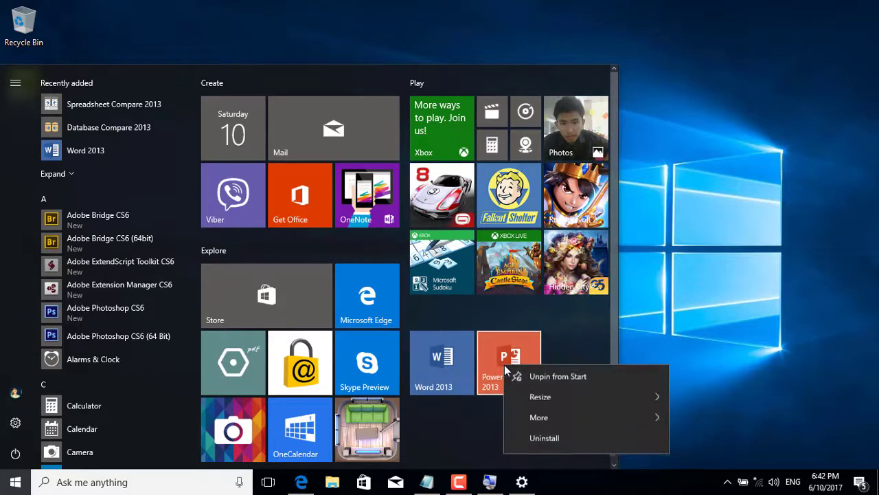
pyautogui.click(543, 379)
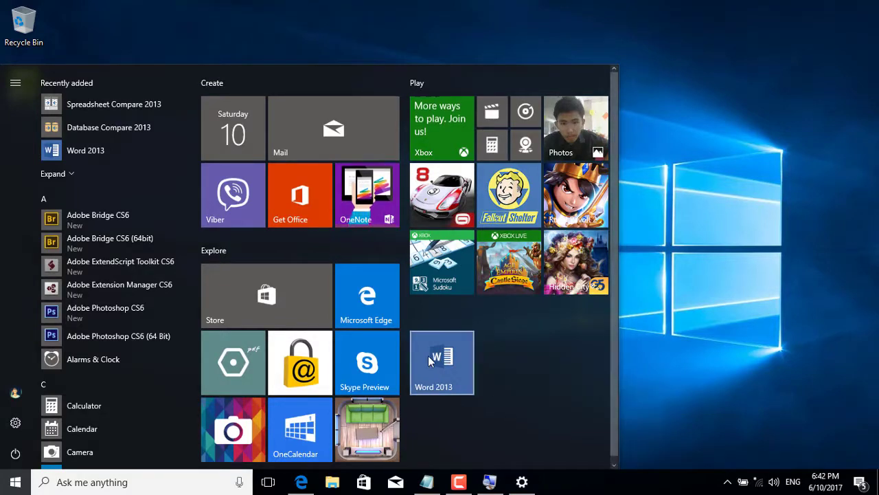
pyautogui.rightClick(468, 354)
pyautogui.click(465, 369)
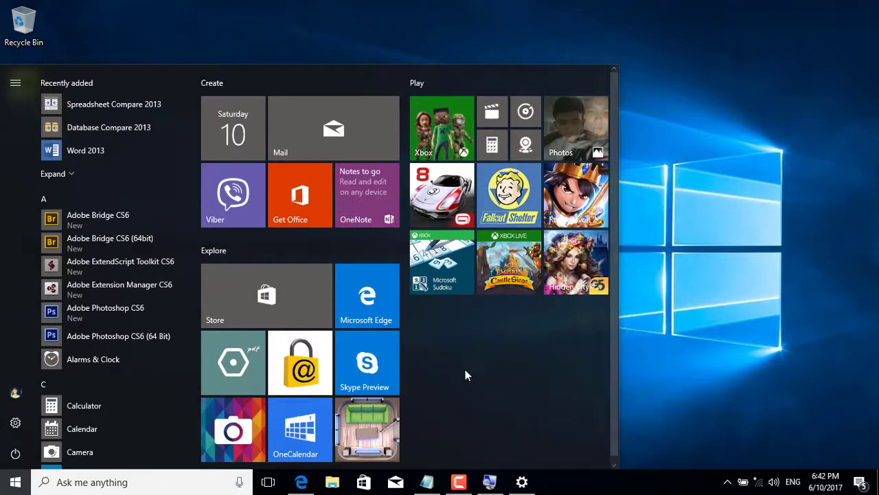
pyautogui.click(691, 272)
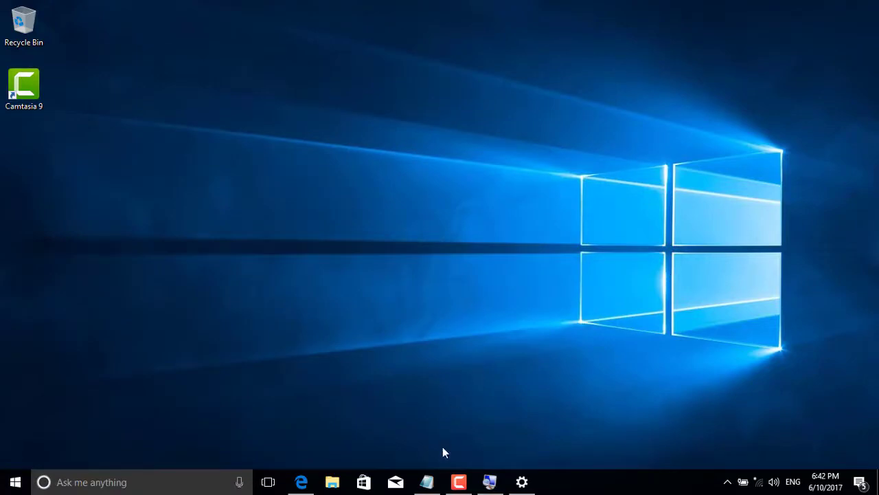